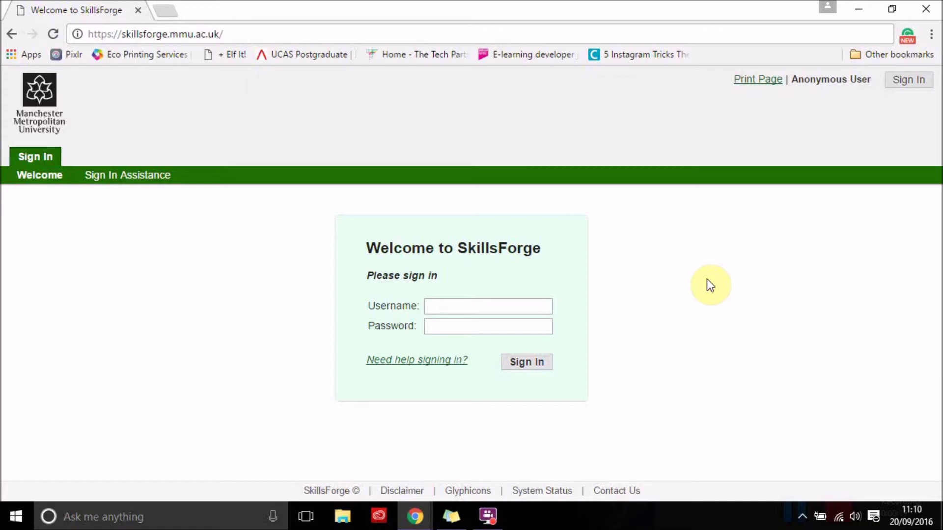
Sign in to the SkillsForge student portal with the test student account's username and password
{"action": "left_click_drag", "start_coordinate": [224, 33], "coordinate": [120, 35]}
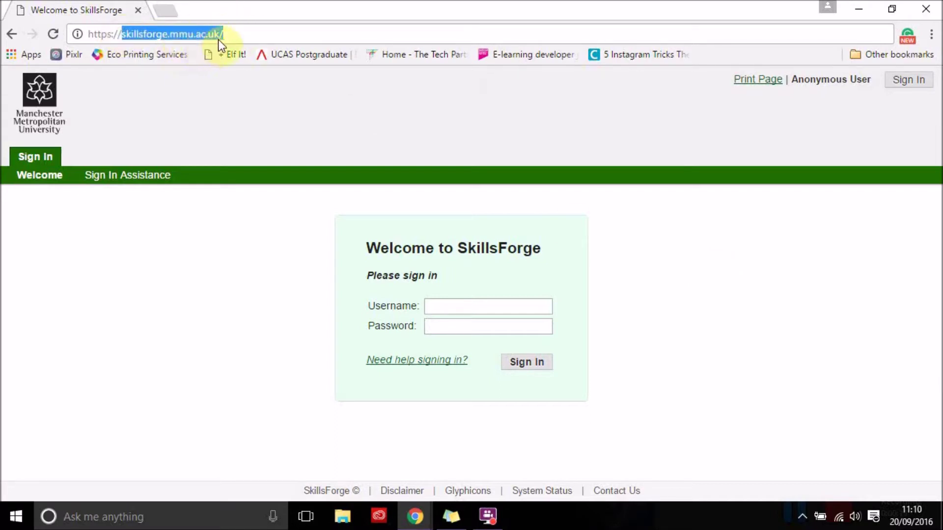
{"action": "left_click", "coordinate": [446, 303]}
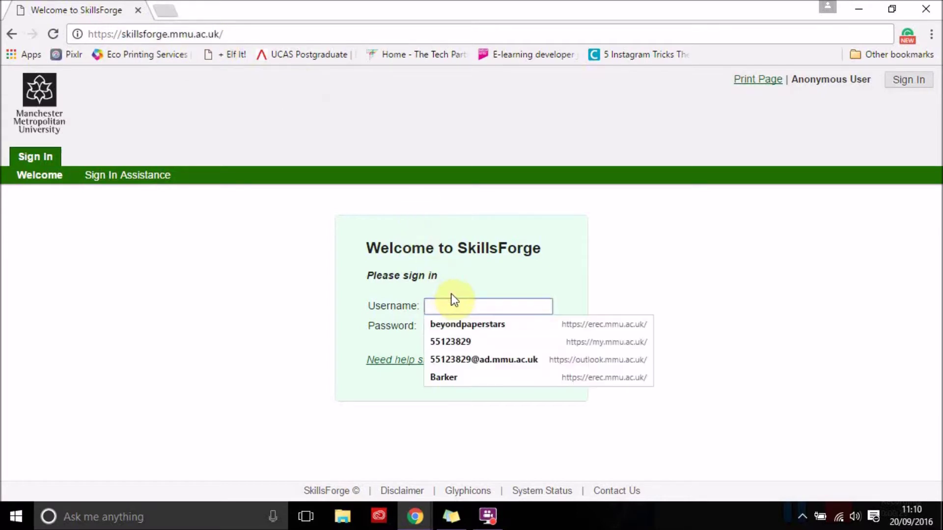
{"action": "type", "text": "stu"}
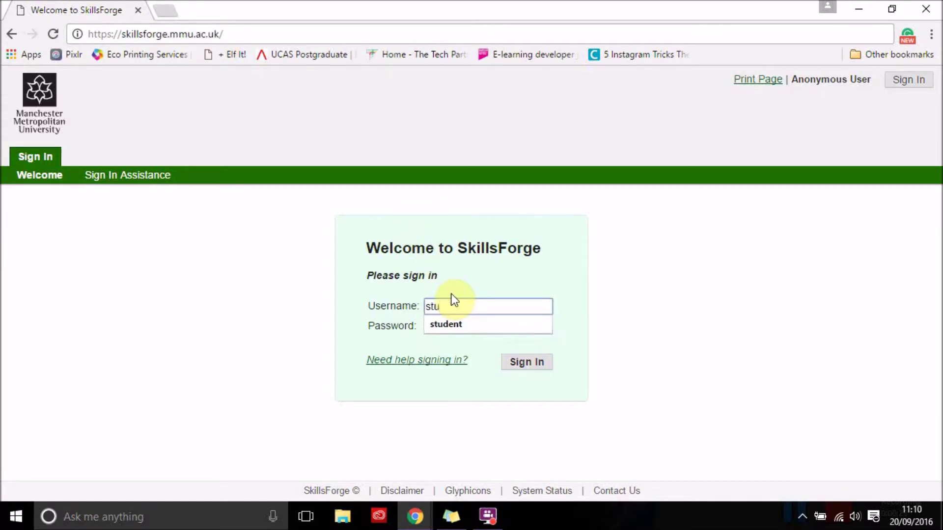
{"action": "type", "text": "dent"}
{"action": "key", "text": "Tab"}
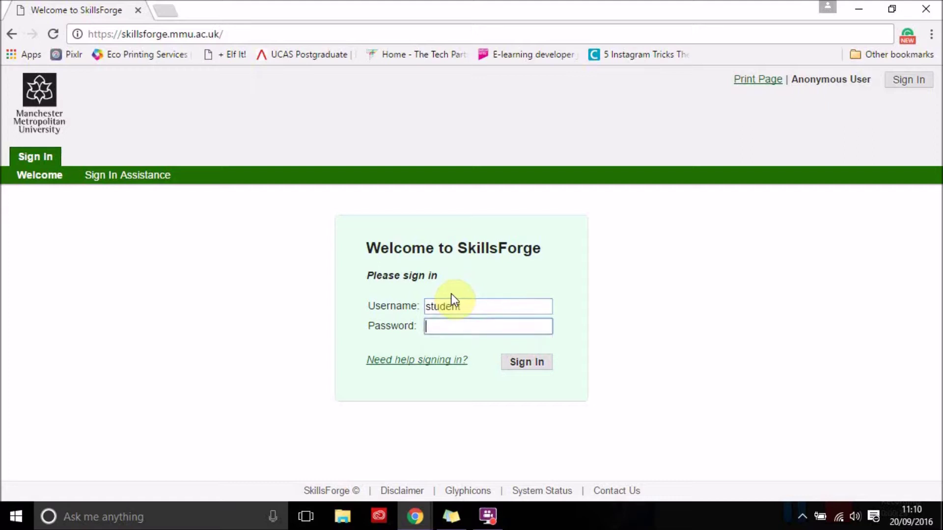
{"action": "type", "text": "student"}
{"action": "left_click", "coordinate": [525, 362]}
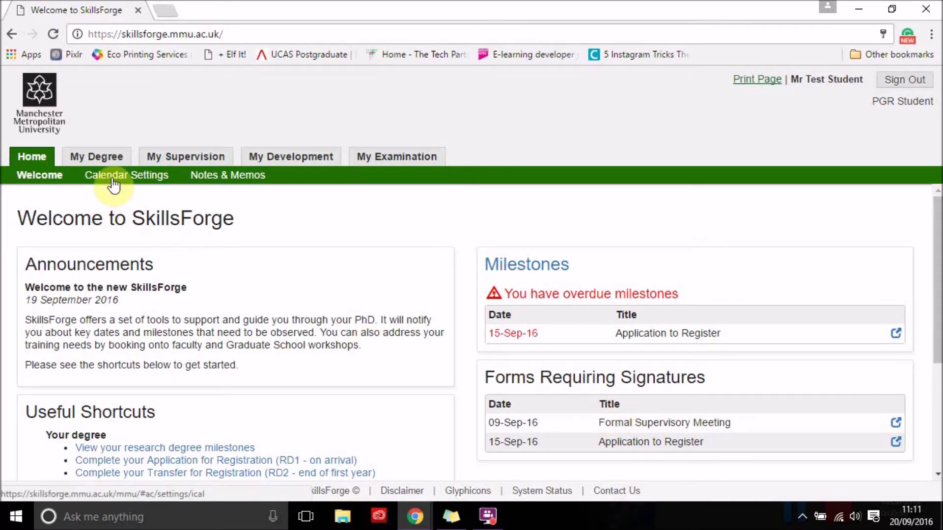
View the Calendar Settings and the empty Notes & Memos pages under Home, then go back to Welcome
{"action": "left_click", "coordinate": [113, 178]}
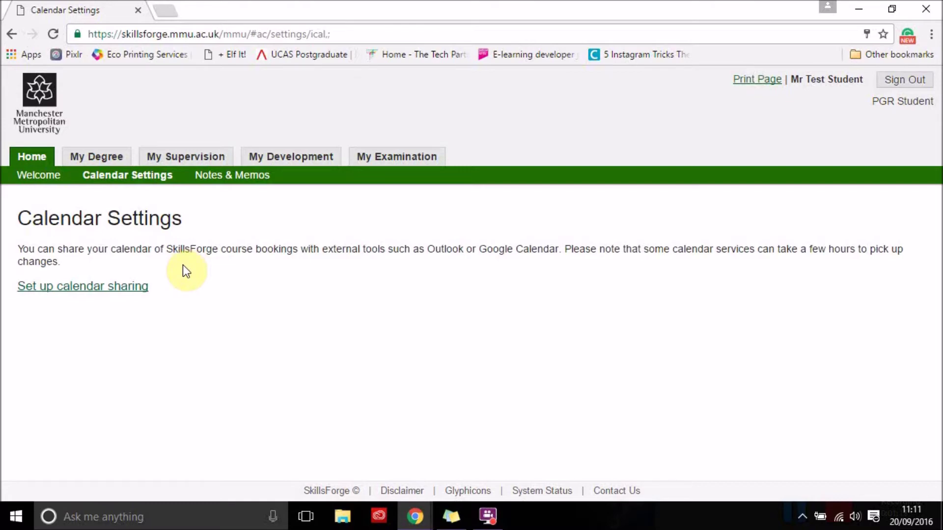
{"action": "left_click", "coordinate": [232, 182]}
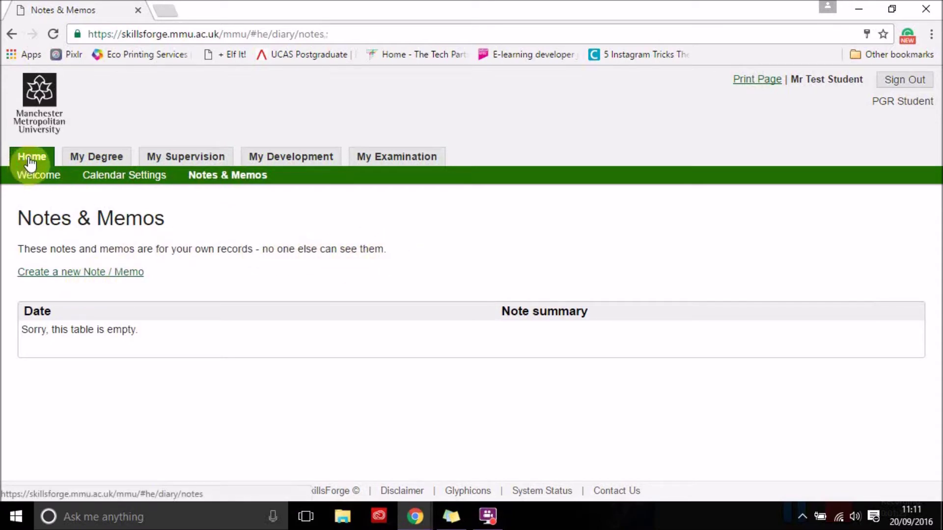
{"action": "left_click", "coordinate": [30, 183]}
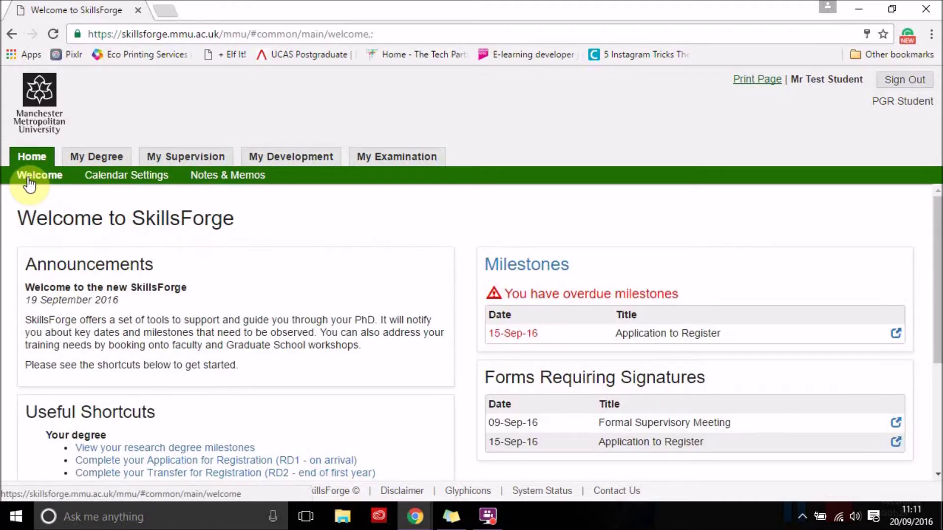
On My Degree, show then hide old milestones, and go to the Application for Registration (RD1) page
{"action": "left_click", "coordinate": [85, 161]}
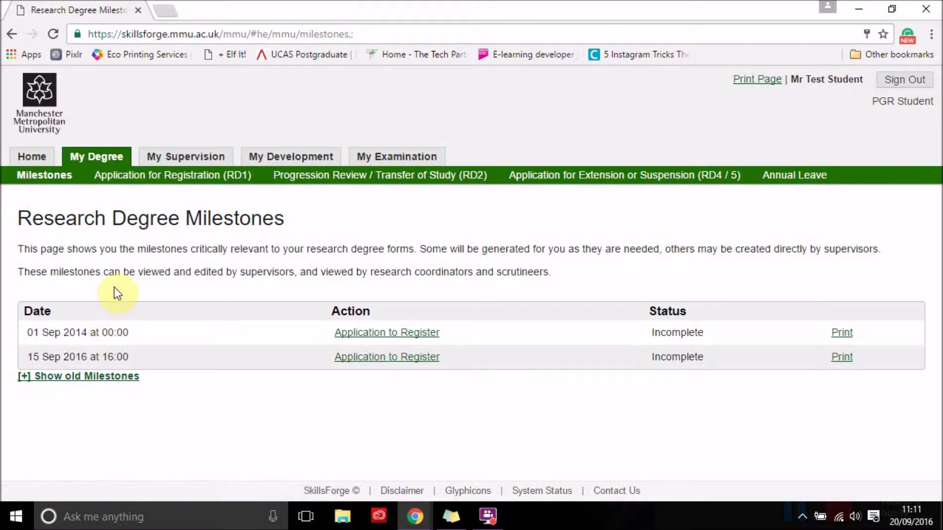
{"action": "left_click", "coordinate": [99, 388]}
{"action": "left_click", "coordinate": [98, 388]}
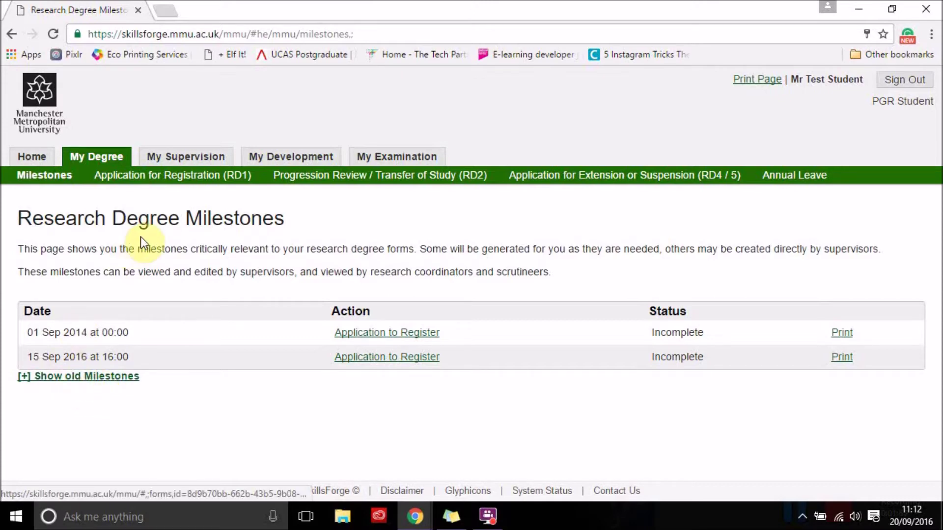
{"action": "left_click", "coordinate": [147, 183]}
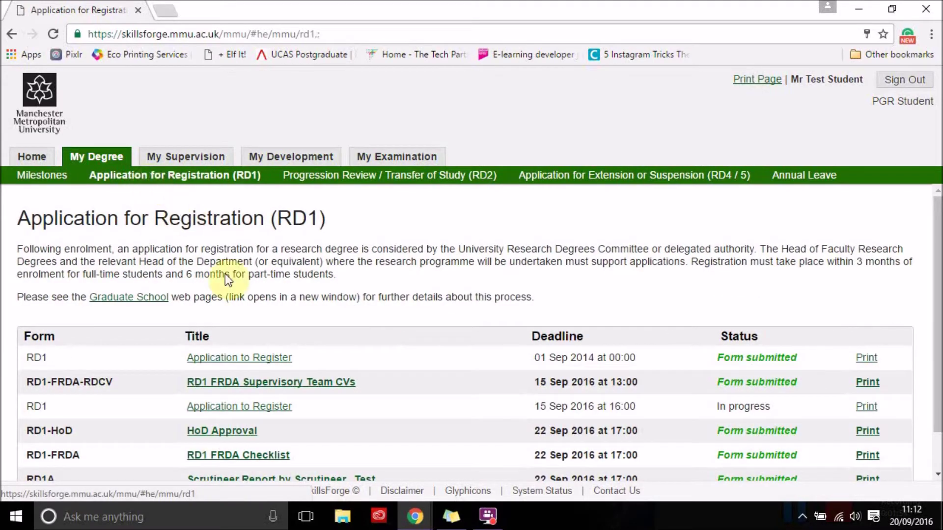
Open the first Application to Register form and highlight its notes on completion, FRDA and scrutineer distribution
{"action": "left_click", "coordinate": [236, 361]}
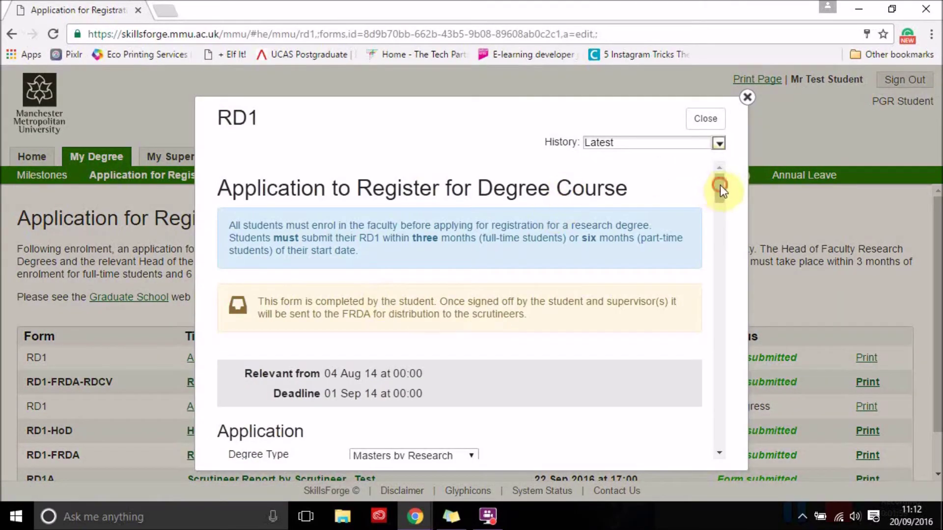
{"action": "mouse_move", "coordinate": [720, 185]}
{"action": "left_mouse_down"}
{"action": "mouse_move", "coordinate": [717, 205]}
{"action": "mouse_move", "coordinate": [716, 192]}
{"action": "left_mouse_up"}
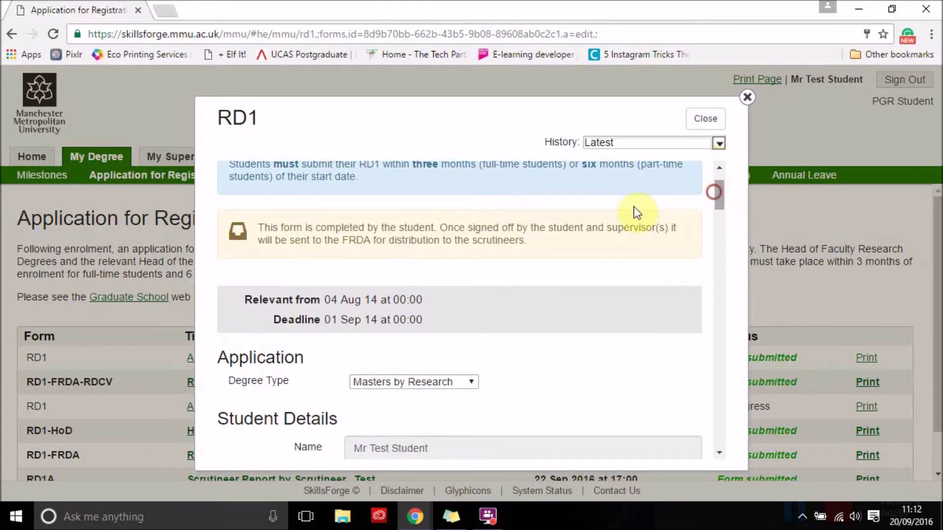
{"action": "left_click", "coordinate": [258, 225]}
{"action": "left_click_drag", "start_coordinate": [259, 225], "coordinate": [669, 229]}
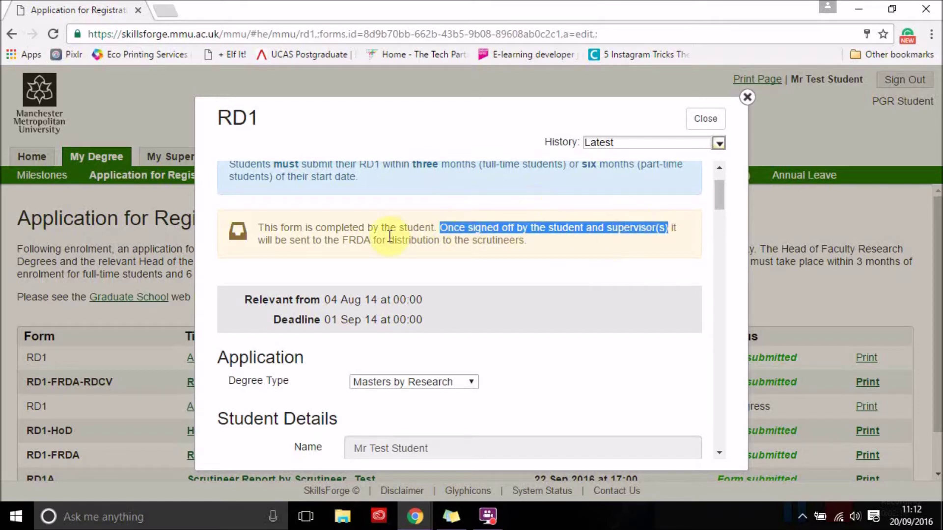
{"action": "double_click", "coordinate": [357, 241]}
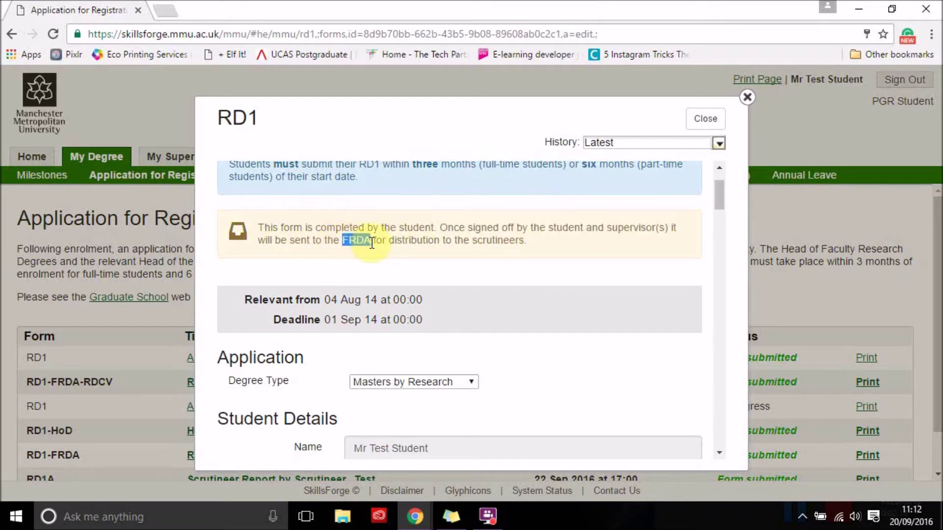
{"action": "left_click_drag", "start_coordinate": [389, 241], "coordinate": [532, 244]}
{"action": "left_click", "coordinate": [563, 275]}
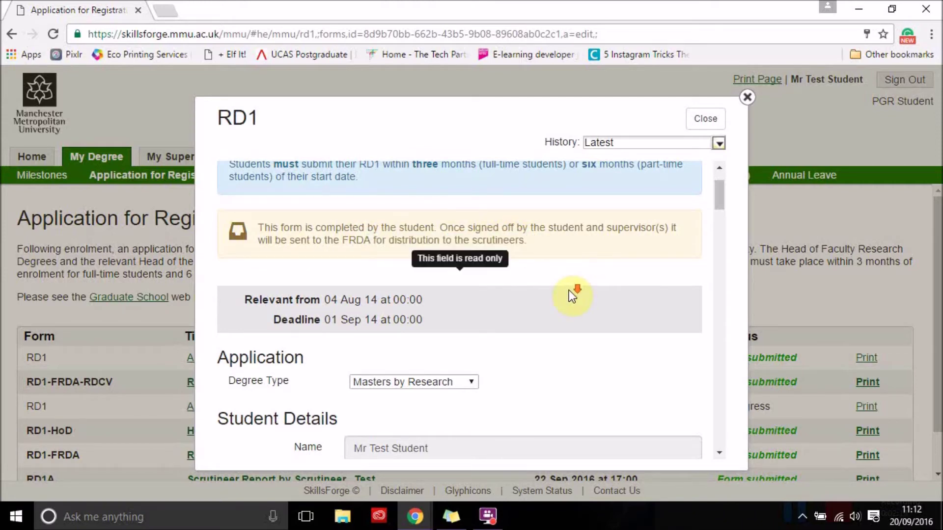
Read through the supervisor- and student-signed RD1 form, then close it
{"action": "scroll", "coordinate": [568, 290], "scroll_direction": "down", "scroll_amount": 2}
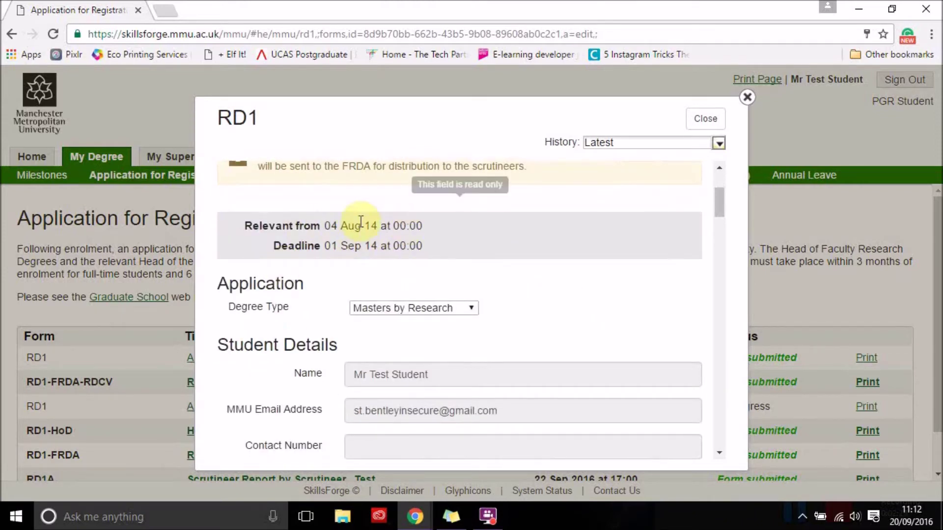
{"action": "scroll", "coordinate": [570, 285], "scroll_direction": "down", "scroll_amount": 3}
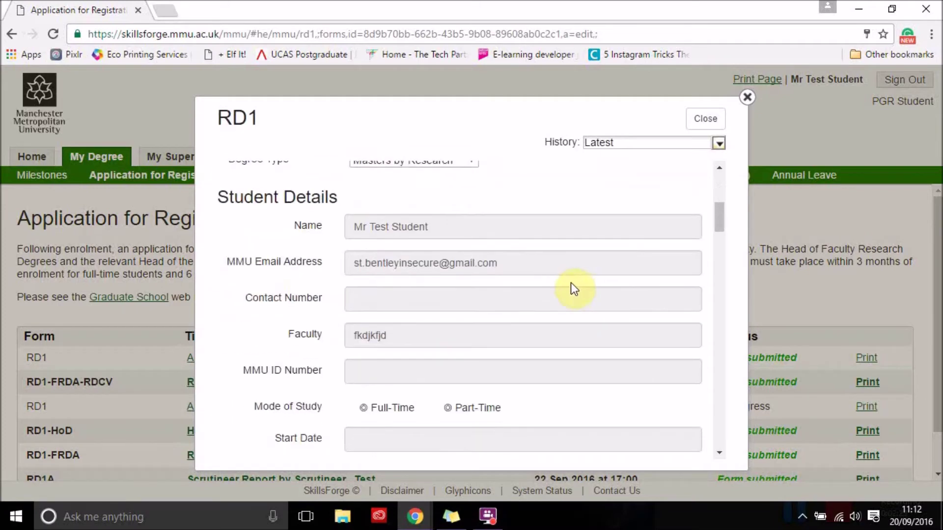
{"action": "scroll", "coordinate": [572, 284], "scroll_direction": "up", "scroll_amount": 2}
{"action": "scroll", "coordinate": [559, 265], "scroll_direction": "down", "scroll_amount": 2}
{"action": "scroll", "coordinate": [566, 340], "scroll_direction": "down", "scroll_amount": 6}
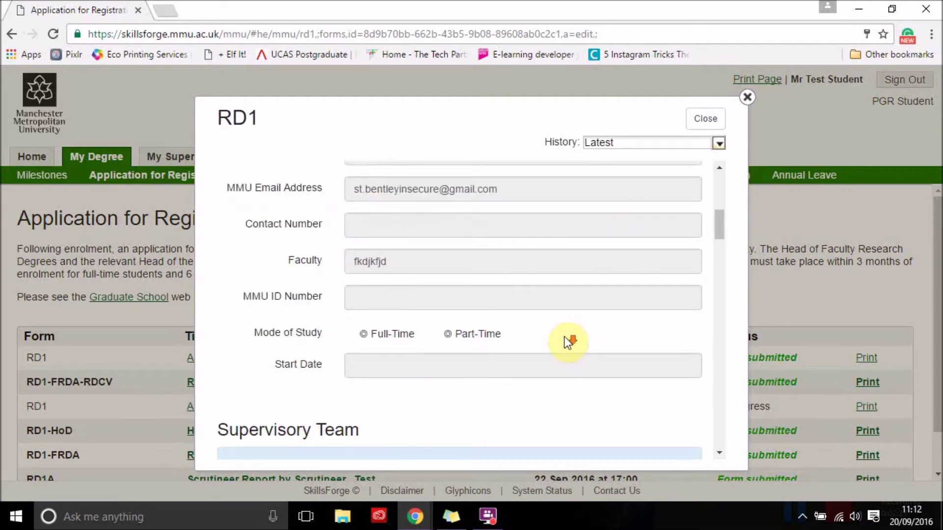
{"action": "scroll", "coordinate": [564, 336], "scroll_direction": "up", "scroll_amount": 1}
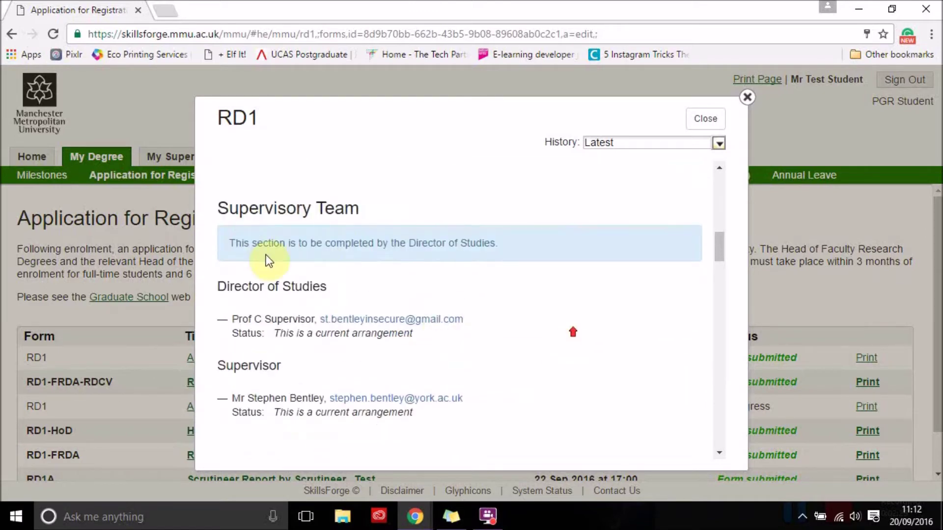
{"action": "scroll", "coordinate": [543, 378], "scroll_direction": "down", "scroll_amount": 4}
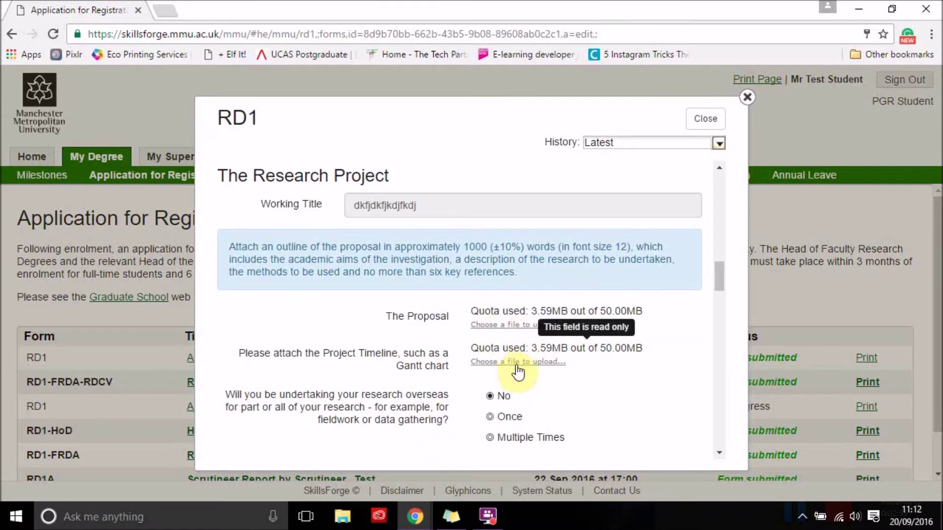
{"action": "scroll", "coordinate": [627, 401], "scroll_direction": "down", "scroll_amount": 4}
{"action": "scroll", "coordinate": [631, 401], "scroll_direction": "down", "scroll_amount": 2}
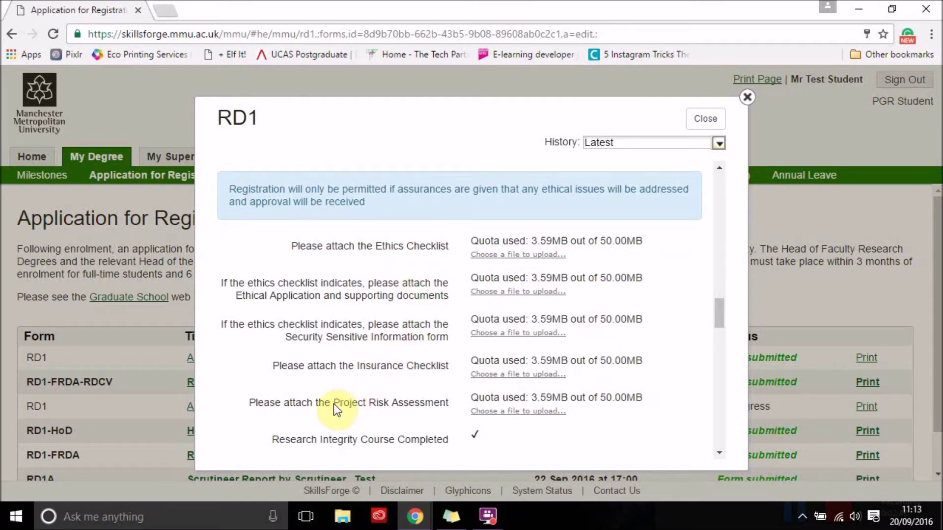
{"action": "scroll", "coordinate": [543, 445], "scroll_direction": "down", "scroll_amount": 2}
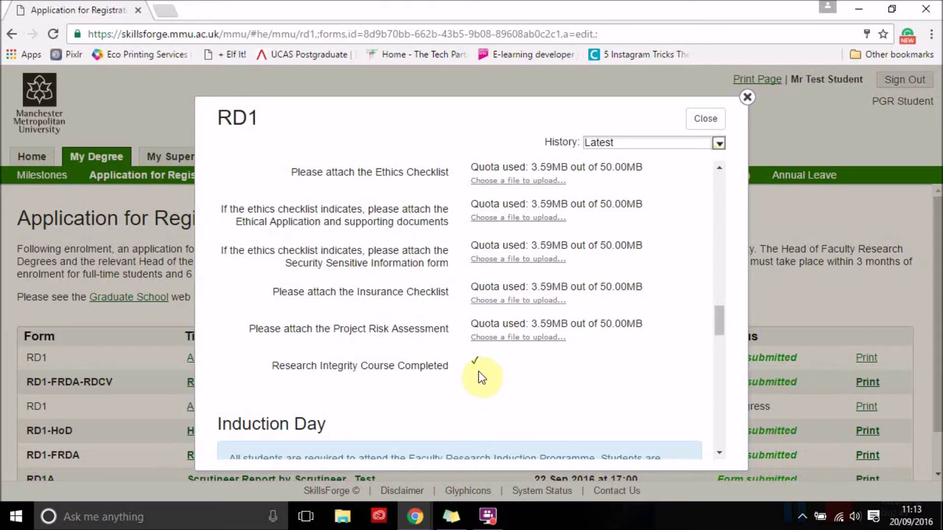
{"action": "scroll", "coordinate": [529, 374], "scroll_direction": "down", "scroll_amount": 12}
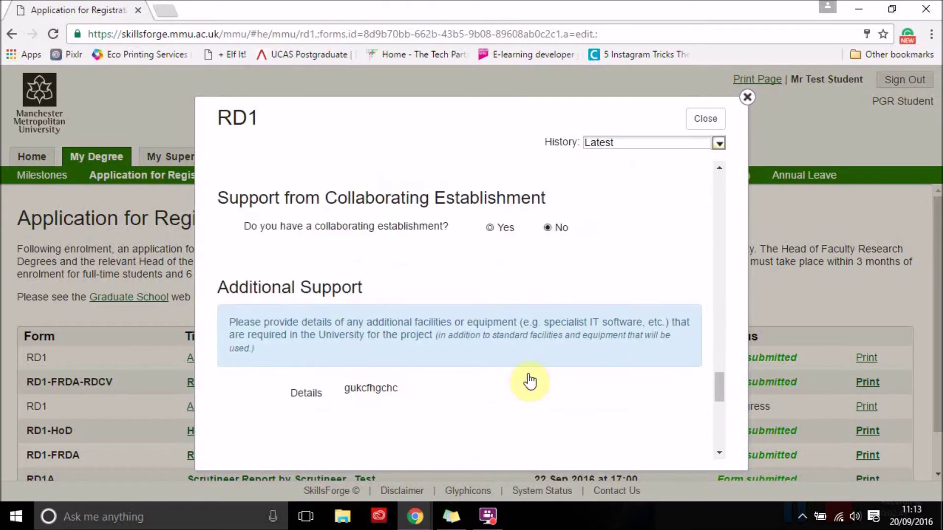
{"action": "scroll", "coordinate": [469, 368], "scroll_direction": "down", "scroll_amount": 5}
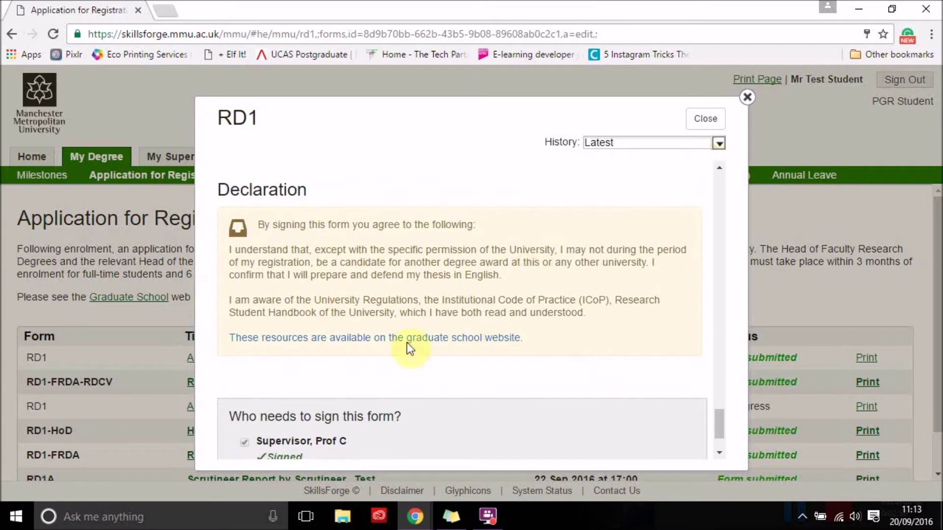
{"action": "scroll", "coordinate": [487, 366], "scroll_direction": "down", "scroll_amount": 2}
{"action": "scroll", "coordinate": [483, 346], "scroll_direction": "down", "scroll_amount": 1}
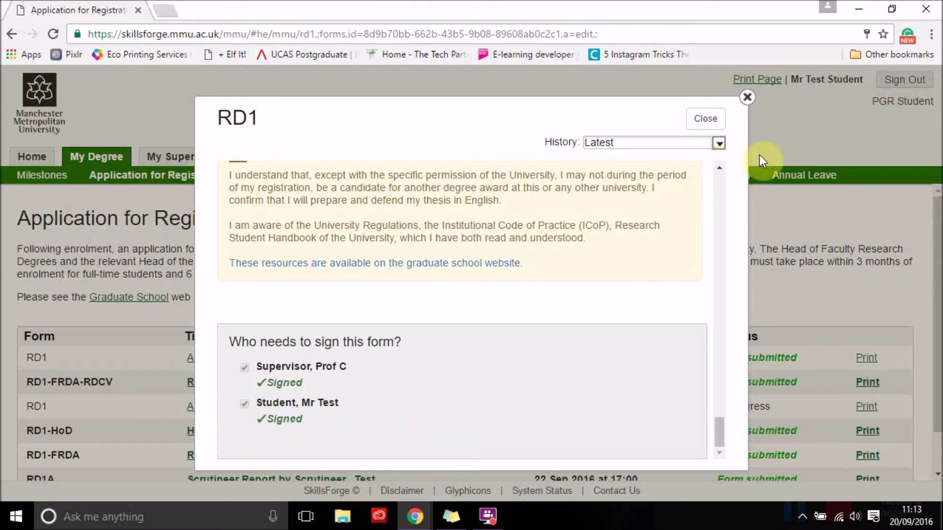
{"action": "left_click", "coordinate": [706, 119]}
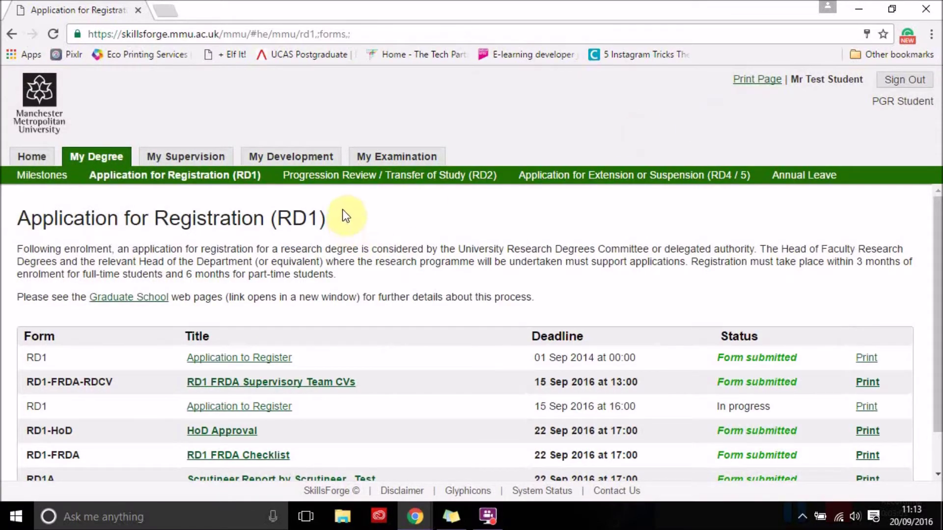
Go to the Progression Review / Transfer of Study (RD2) page listing the submitted RD2, RD2B and RD2A forms
{"action": "left_click", "coordinate": [360, 180]}
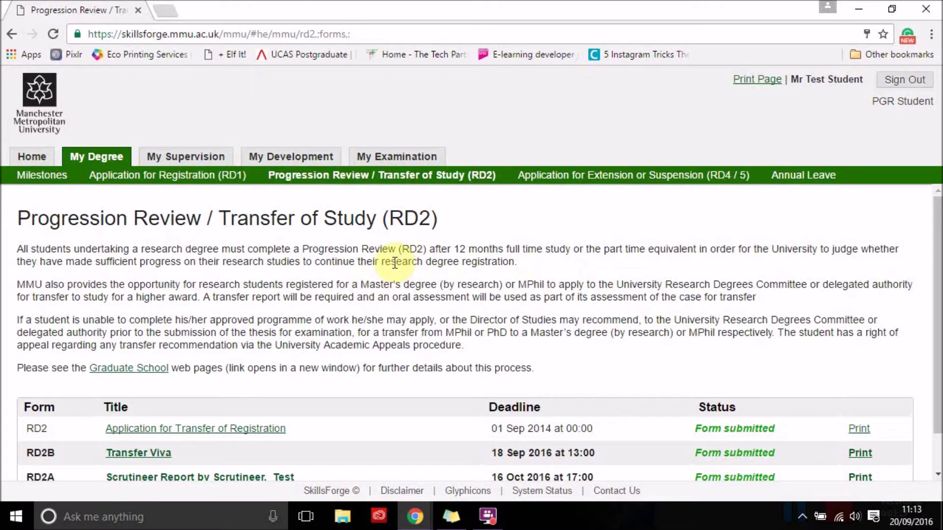
Review the Application for Extension or Suspension (RD4 / 5) page, then go to the Annual Leave page
{"action": "left_click", "coordinate": [557, 182]}
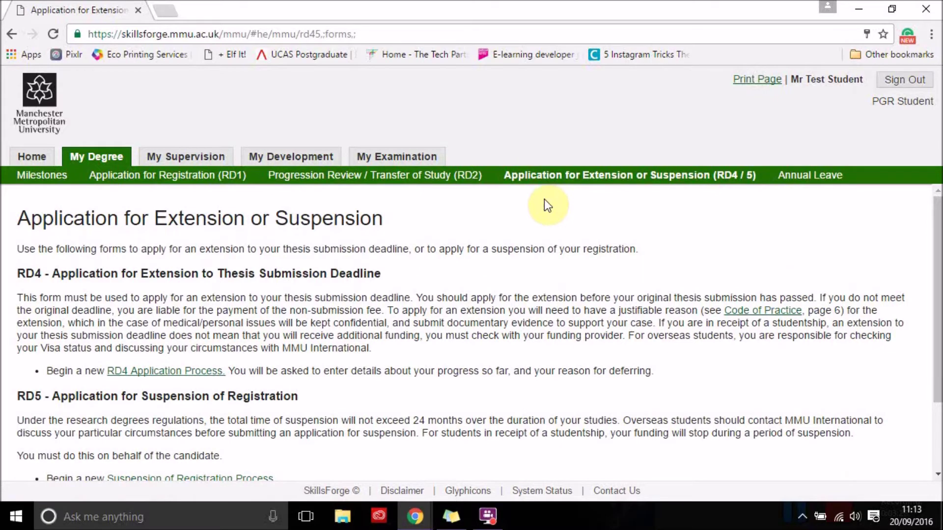
{"action": "scroll", "coordinate": [442, 290], "scroll_direction": "down", "scroll_amount": 2}
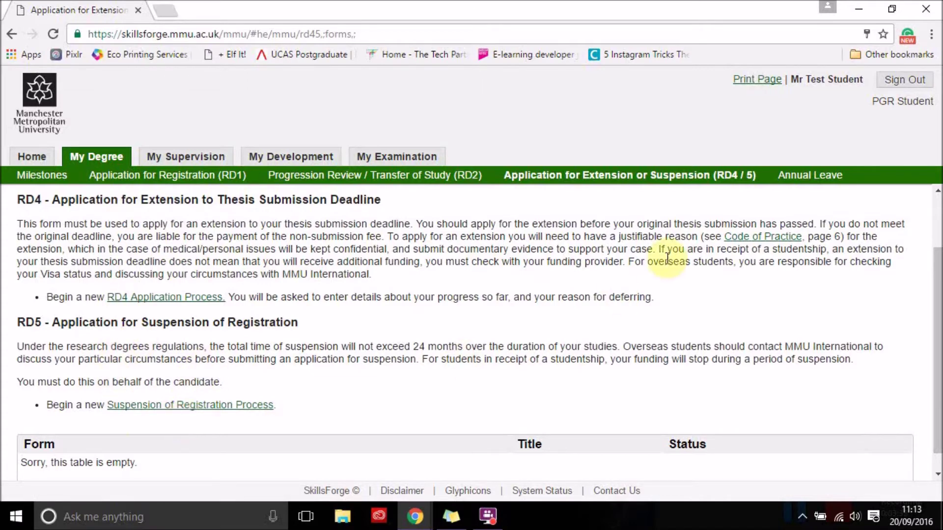
{"action": "left_click", "coordinate": [814, 184]}
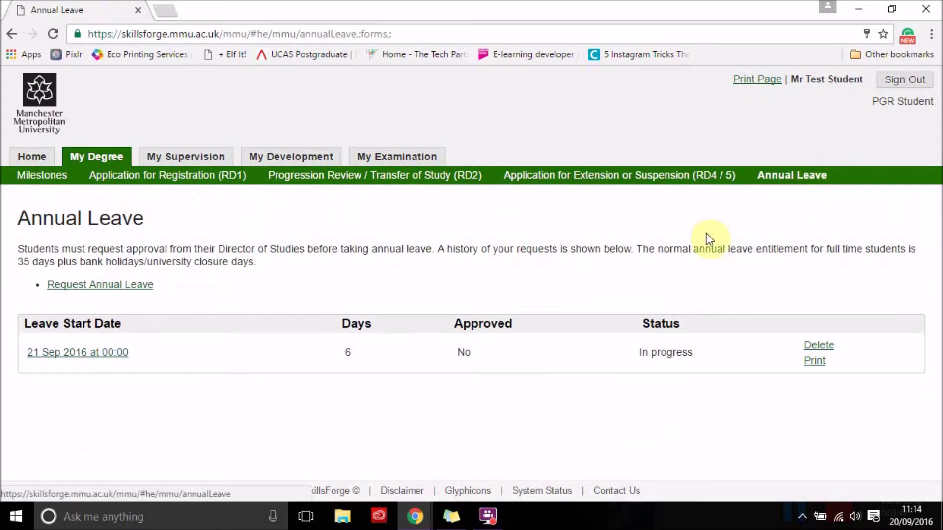
{"action": "left_click", "coordinate": [129, 286]}
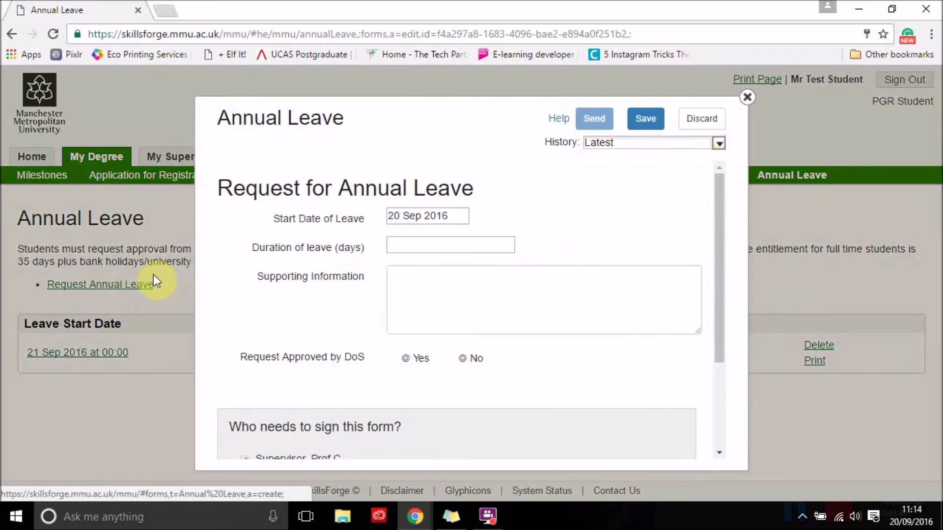
{"action": "left_click", "coordinate": [410, 245]}
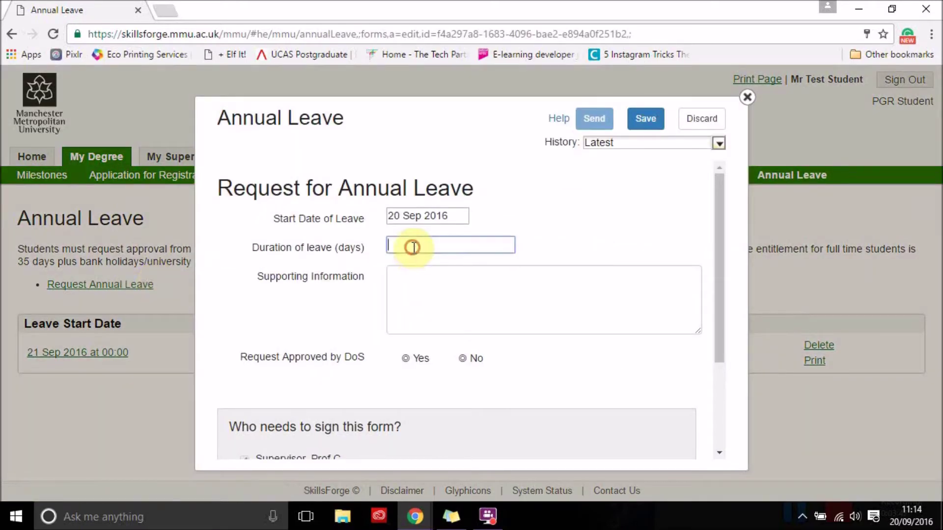
{"action": "scroll", "coordinate": [585, 244], "scroll_direction": "down", "scroll_amount": 1}
{"action": "scroll", "coordinate": [584, 244], "scroll_direction": "down", "scroll_amount": 2}
{"action": "scroll", "coordinate": [488, 204], "scroll_direction": "up", "scroll_amount": 3}
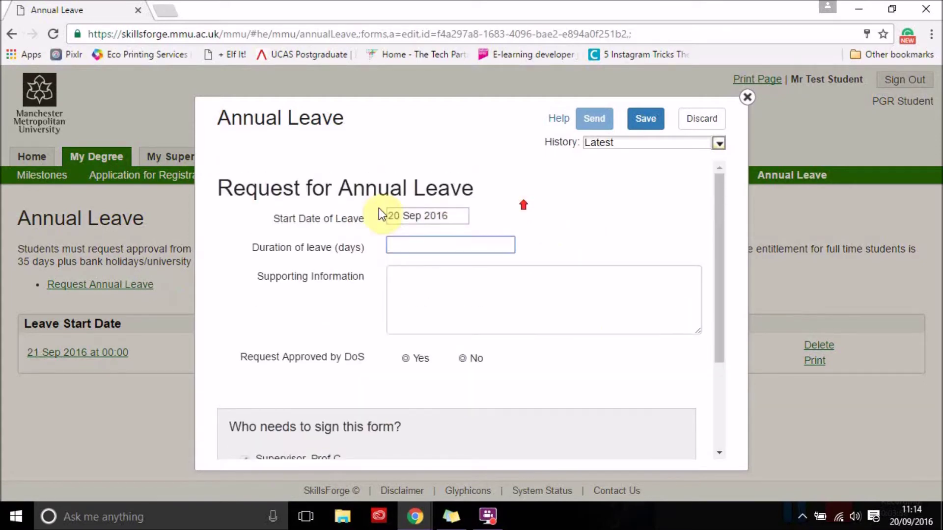
{"action": "scroll", "coordinate": [575, 270], "scroll_direction": "down", "scroll_amount": 1}
{"action": "scroll", "coordinate": [575, 269], "scroll_direction": "down", "scroll_amount": 2}
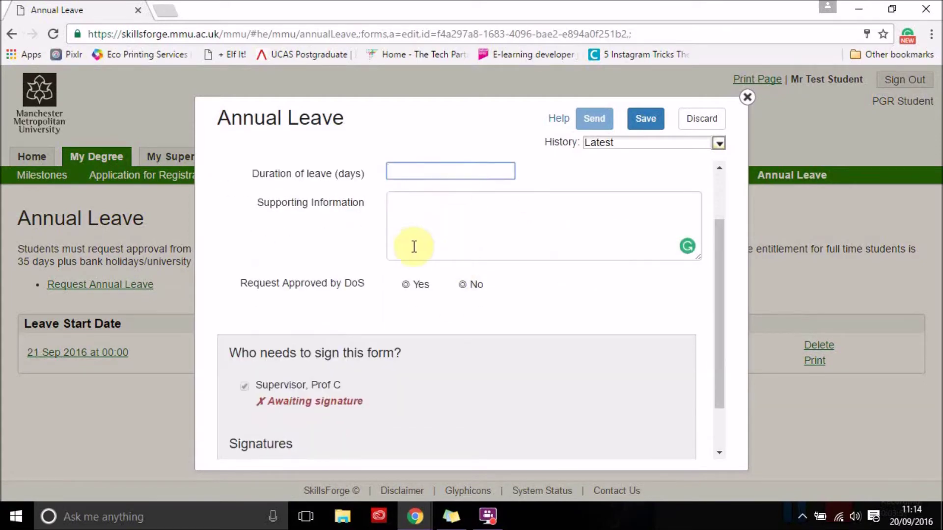
{"action": "scroll", "coordinate": [491, 314], "scroll_direction": "down", "scroll_amount": 2}
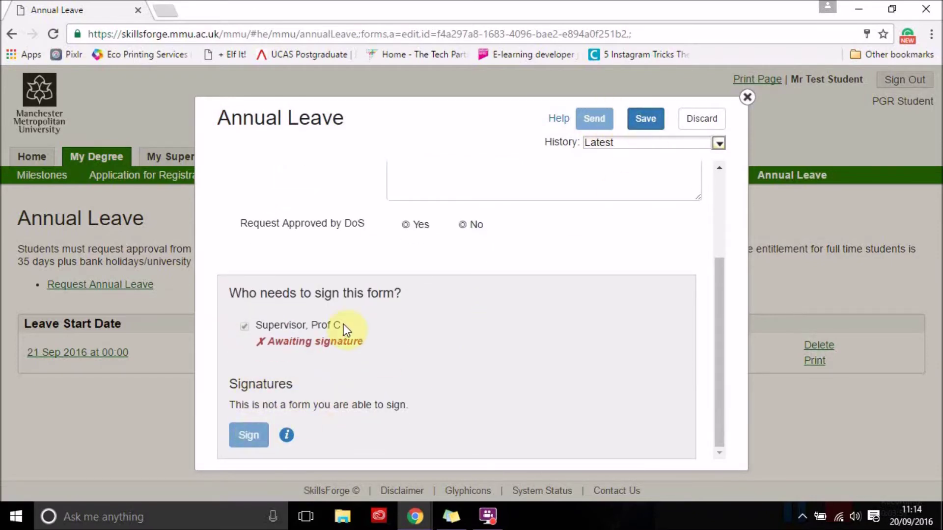
{"action": "left_click", "coordinate": [748, 99]}
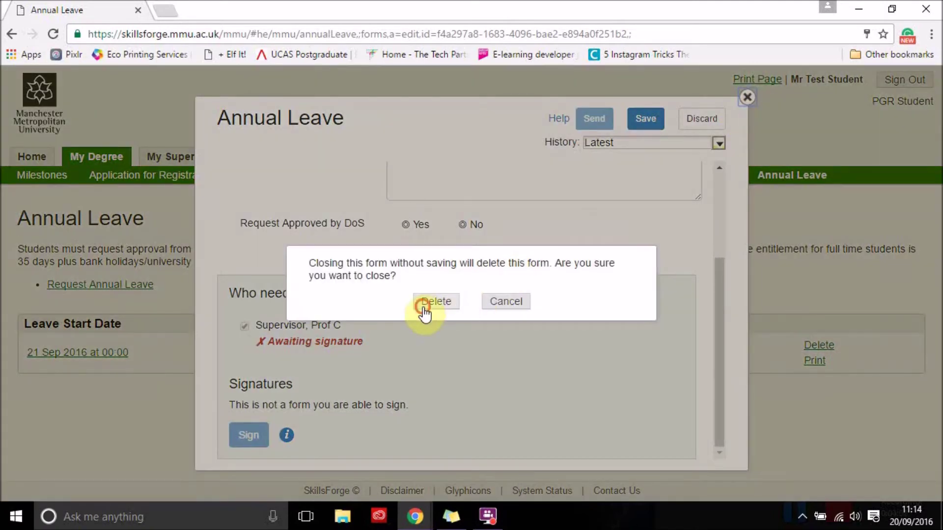
{"action": "left_click", "coordinate": [423, 304]}
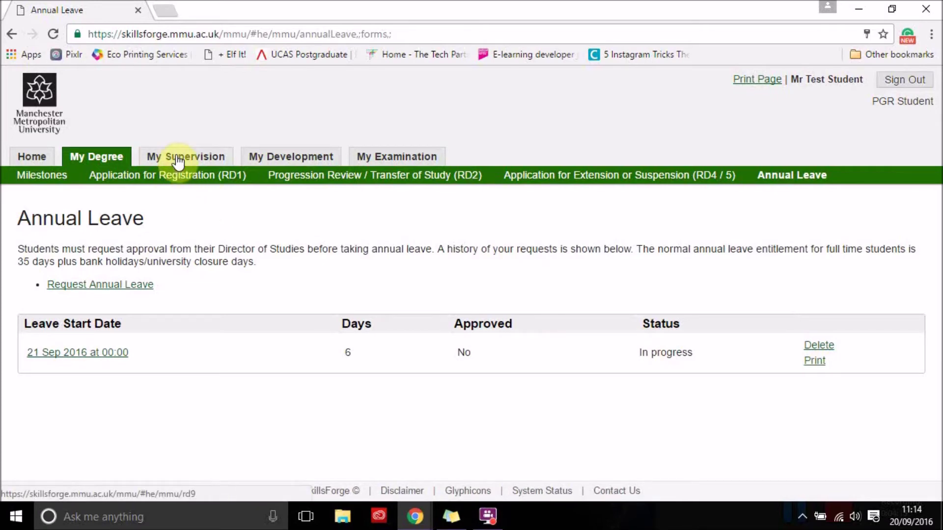
Under My Supervision, check the empty Changes to Supervisory Arrangements (RD3) page, then go to Supervisory Meetings (RD9)
{"action": "left_click", "coordinate": [194, 158]}
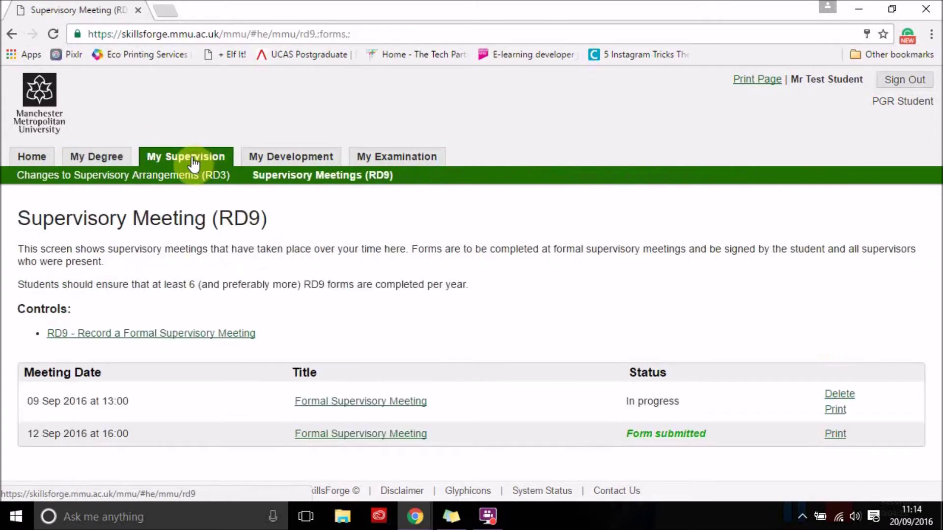
{"action": "left_click", "coordinate": [146, 180]}
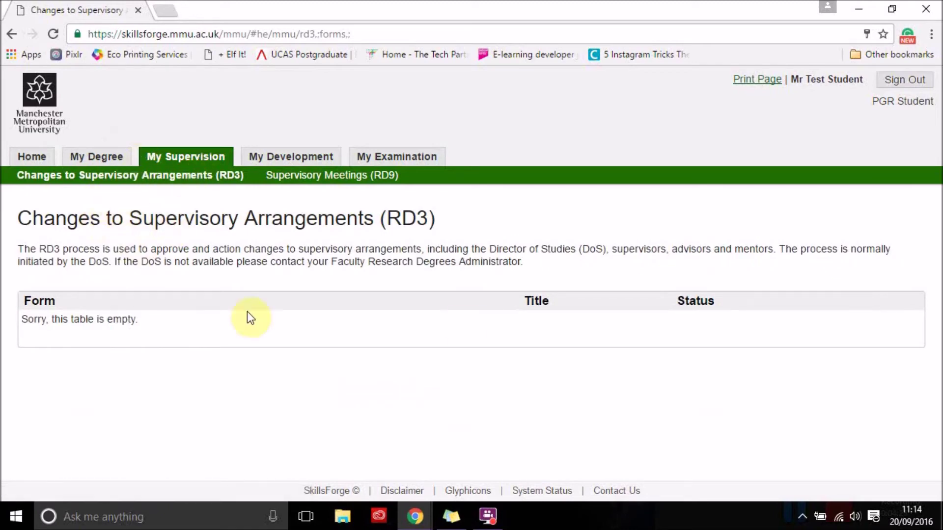
{"action": "left_click", "coordinate": [305, 181]}
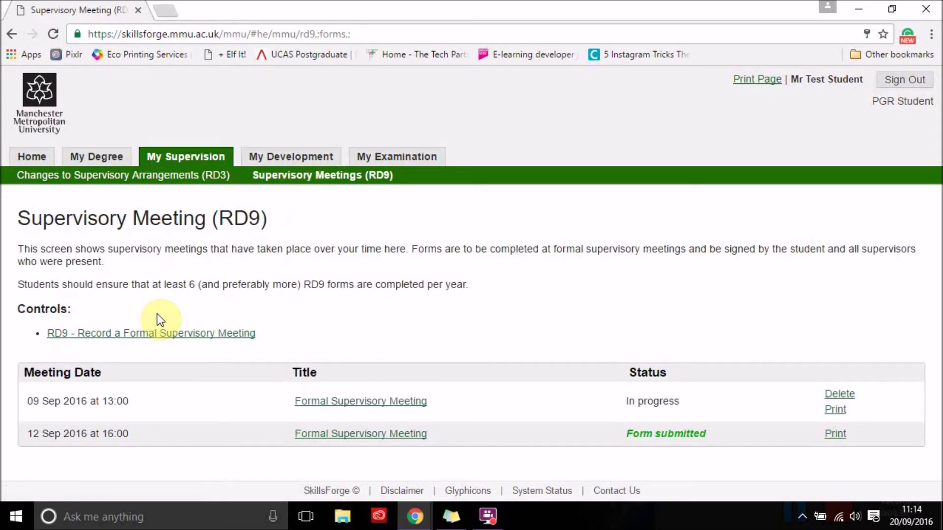
Start a new formal supervisory meeting record and mark both supervisor and student as attending
{"action": "left_click", "coordinate": [148, 336]}
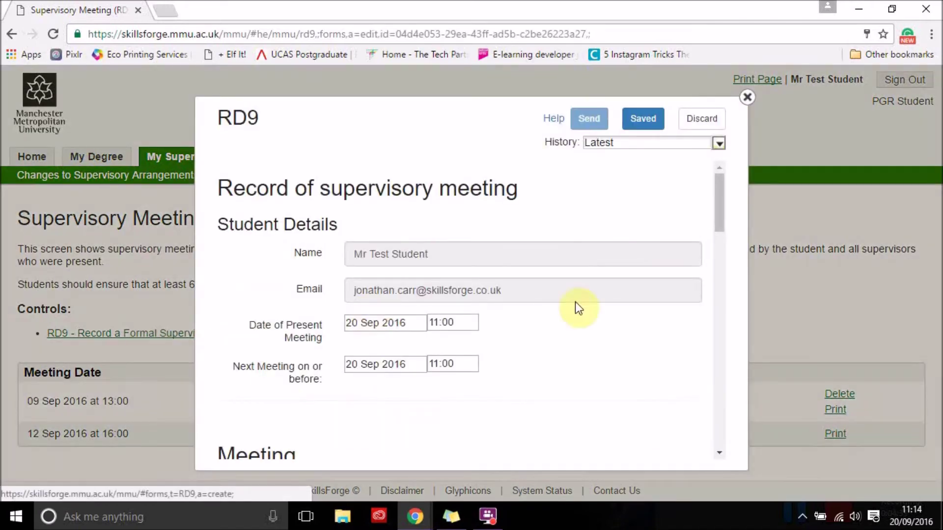
{"action": "scroll", "coordinate": [593, 324], "scroll_direction": "down", "scroll_amount": 6}
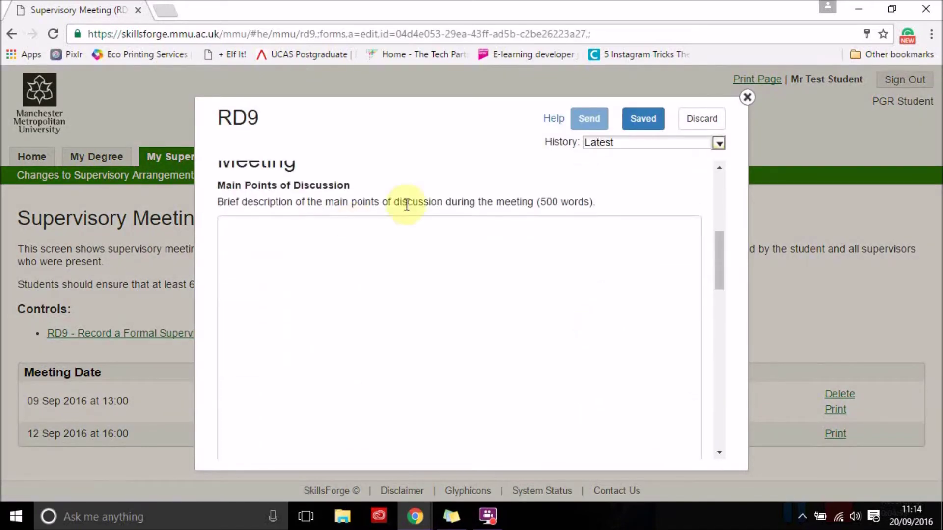
{"action": "scroll", "coordinate": [404, 299], "scroll_direction": "down", "scroll_amount": 3}
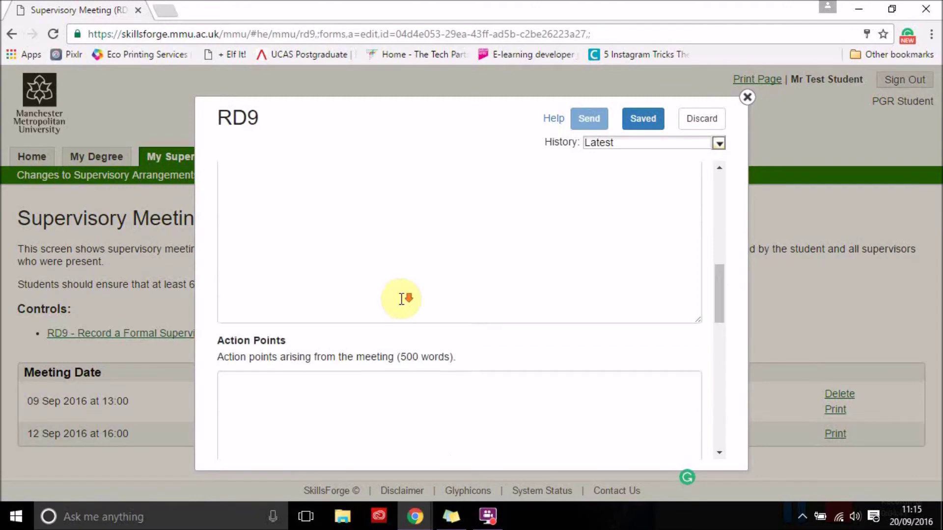
{"action": "scroll", "coordinate": [401, 299], "scroll_direction": "down", "scroll_amount": 3}
{"action": "scroll", "coordinate": [369, 330], "scroll_direction": "down", "scroll_amount": 1}
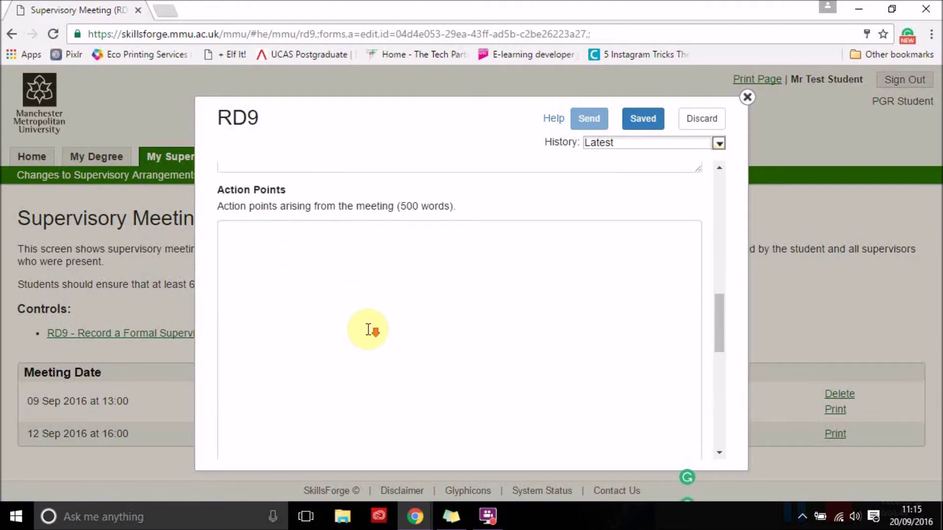
{"action": "scroll", "coordinate": [369, 330], "scroll_direction": "down", "scroll_amount": 7}
{"action": "left_click", "coordinate": [244, 310]}
{"action": "left_click", "coordinate": [244, 346]}
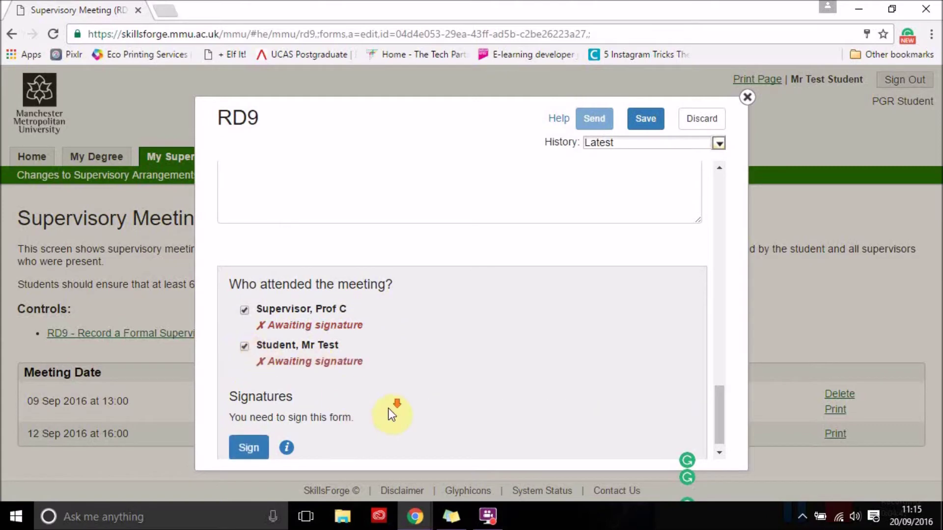
Discard the unsaved meeting record form and confirm its deletion
{"action": "scroll", "coordinate": [392, 415], "scroll_direction": "down", "scroll_amount": 1}
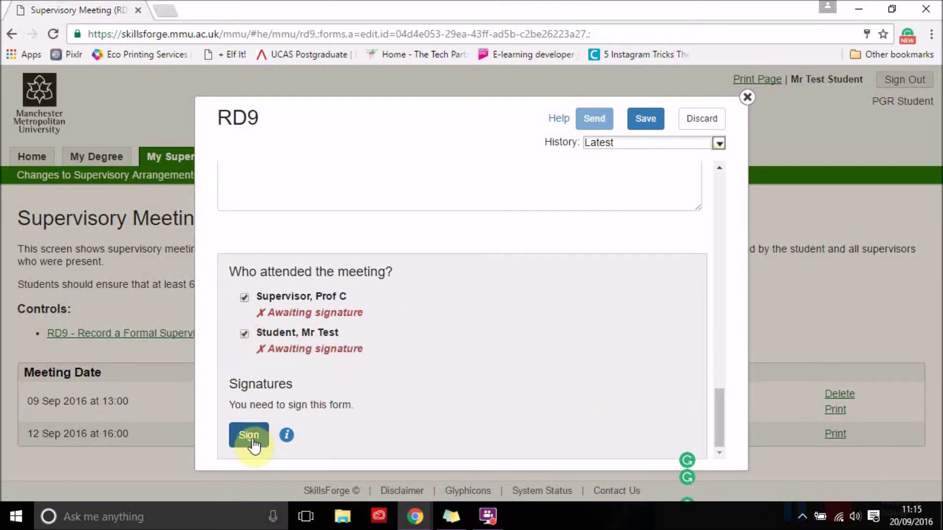
{"action": "scroll", "coordinate": [449, 412], "scroll_direction": "up", "scroll_amount": 5}
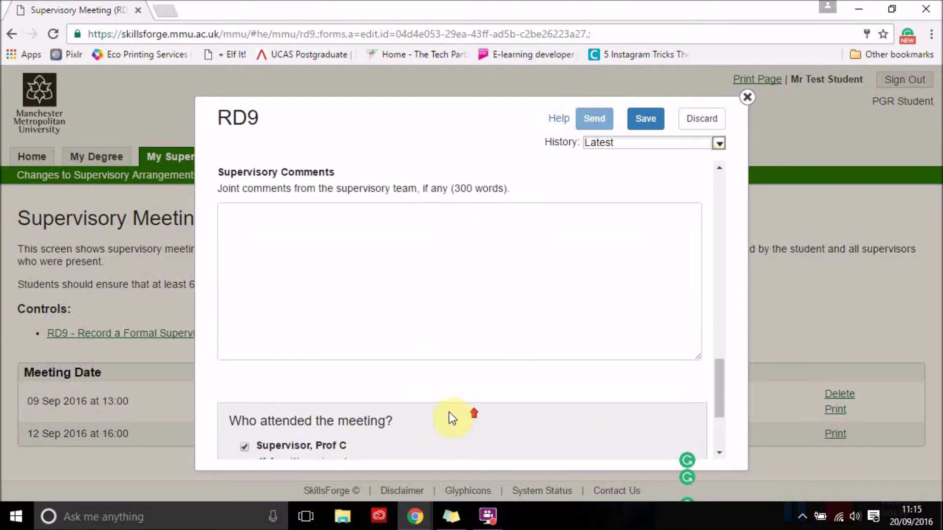
{"action": "scroll", "coordinate": [410, 396], "scroll_direction": "down", "scroll_amount": 3}
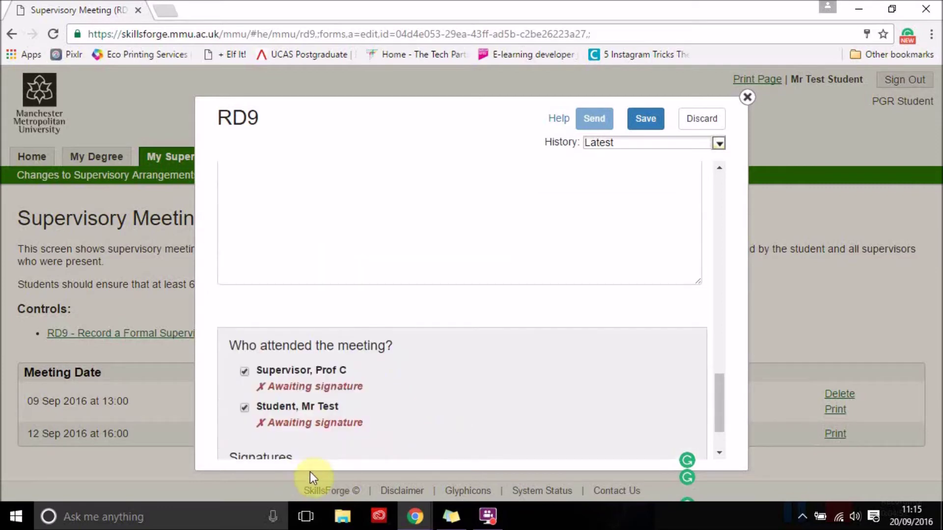
{"action": "scroll", "coordinate": [429, 418], "scroll_direction": "down", "scroll_amount": 2}
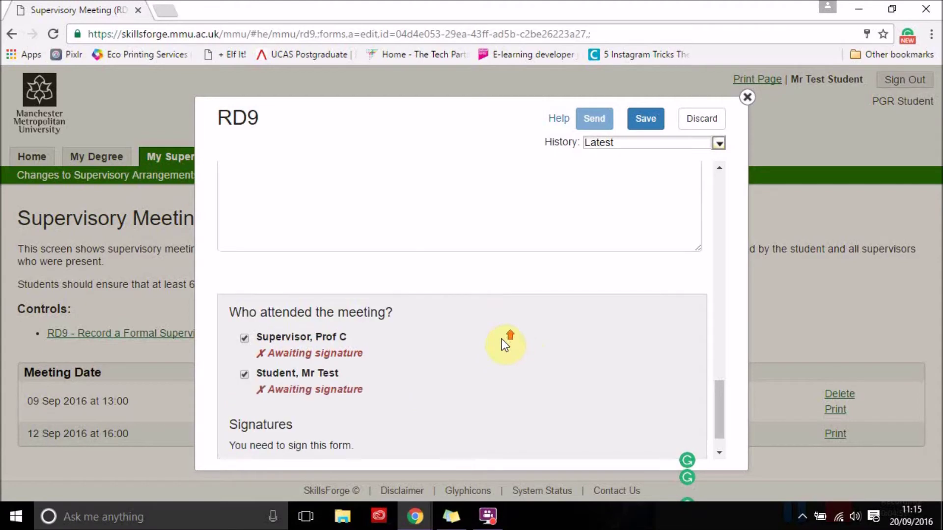
{"action": "scroll", "coordinate": [502, 339], "scroll_direction": "up", "scroll_amount": 5}
{"action": "left_click", "coordinate": [722, 119]}
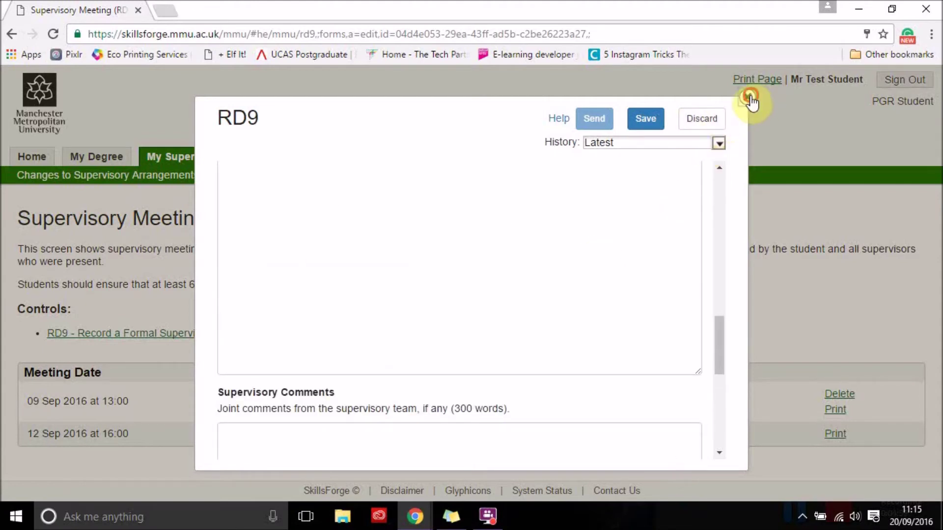
{"action": "left_click", "coordinate": [437, 302]}
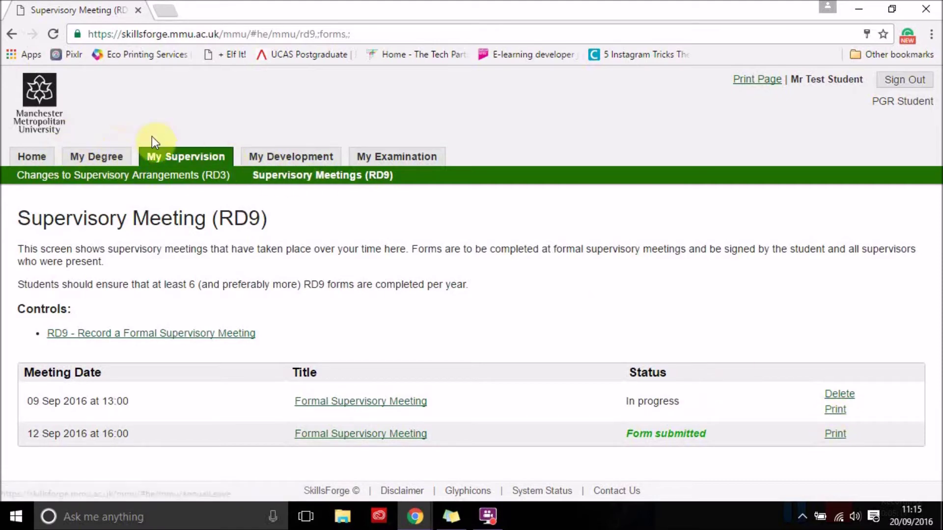
On Training Needs Analysis, preview the Vitae RDF link in a new tab, close it, and scroll to the RDF chart
{"action": "left_click", "coordinate": [283, 165]}
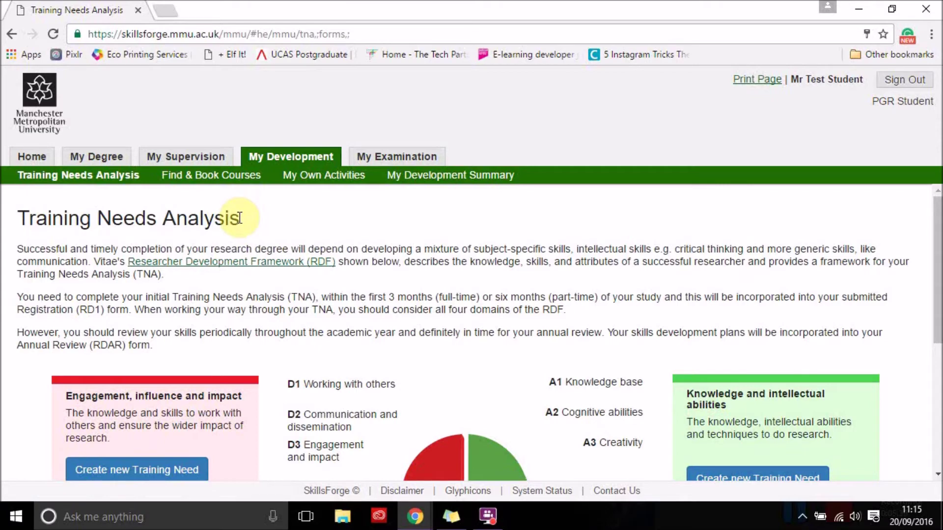
{"action": "right_click", "coordinate": [240, 262]}
{"action": "left_click", "coordinate": [253, 273]}
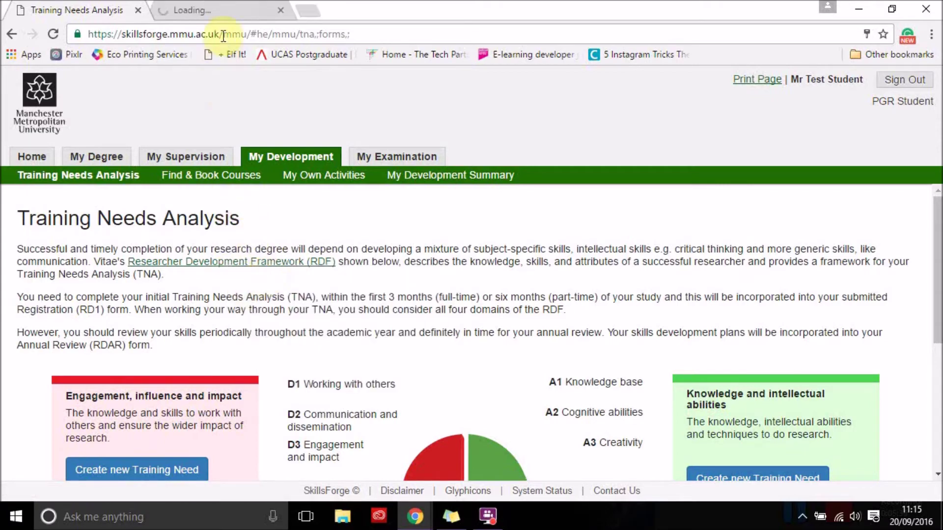
{"action": "left_click", "coordinate": [217, 8]}
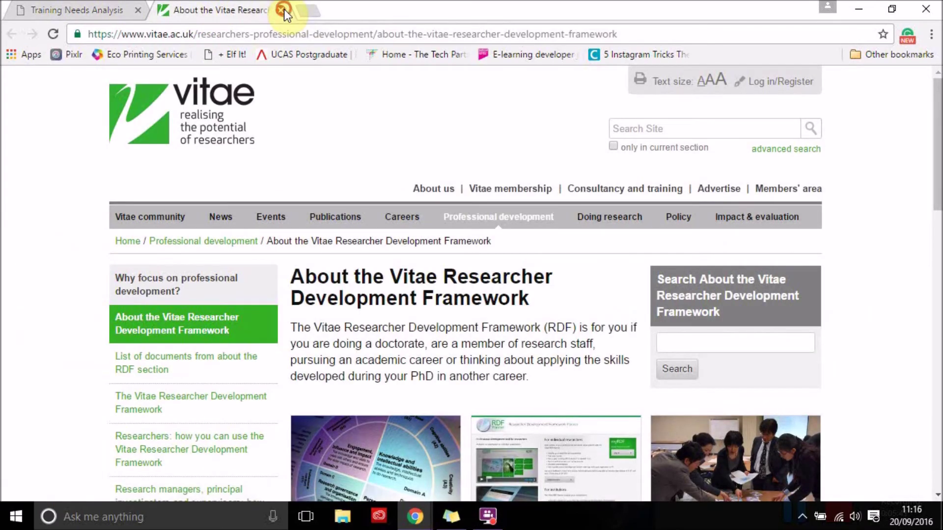
{"action": "left_click", "coordinate": [283, 9]}
{"action": "scroll", "coordinate": [338, 281], "scroll_direction": "down", "scroll_amount": 3}
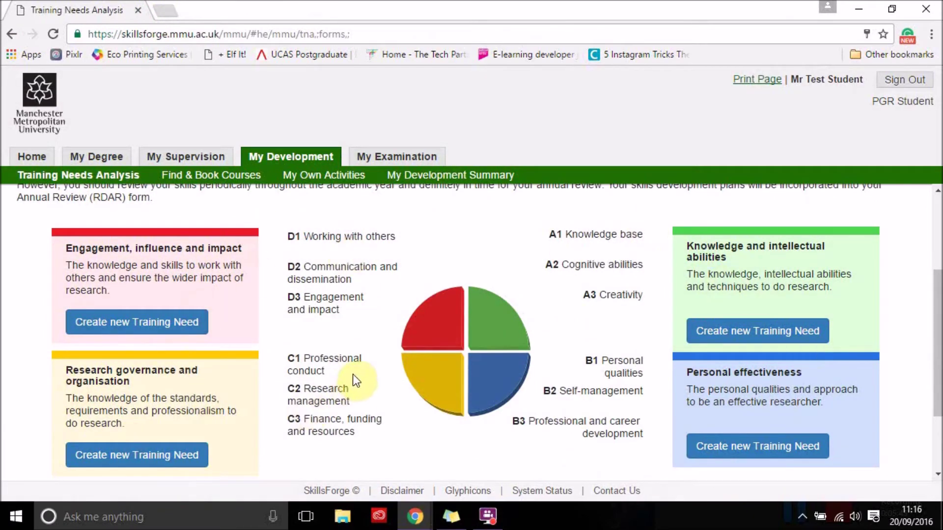
{"action": "scroll", "coordinate": [272, 354], "scroll_direction": "down", "scroll_amount": 2}
{"action": "scroll", "coordinate": [273, 355], "scroll_direction": "up", "scroll_amount": 2}
Create a new Engagement, influence and impact training need and select its RDF-D summary text
{"action": "left_click", "coordinate": [156, 324]}
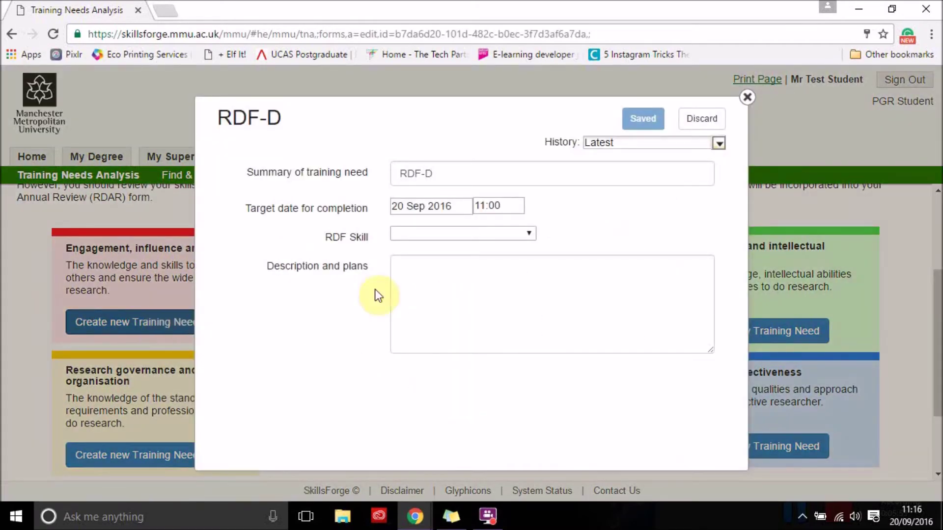
{"action": "left_click", "coordinate": [445, 171]}
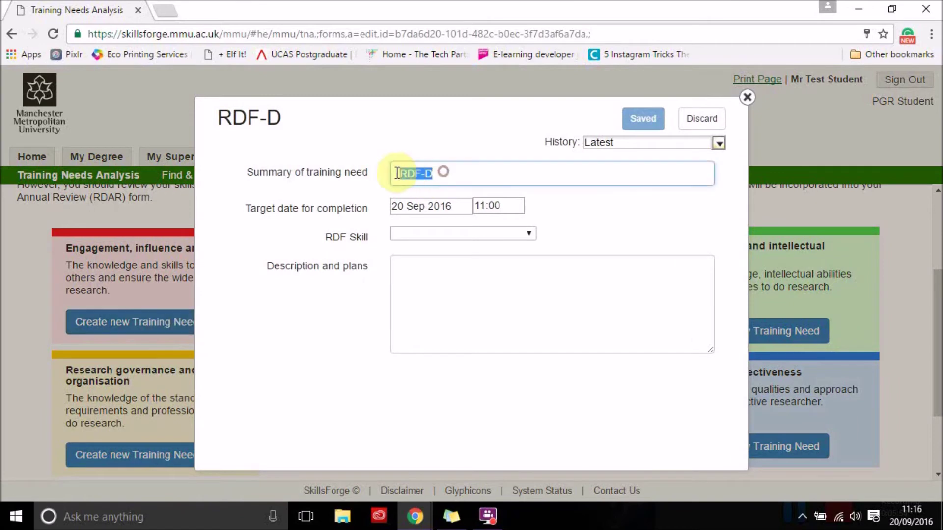
{"action": "left_click_drag", "start_coordinate": [400, 172], "coordinate": [455, 176]}
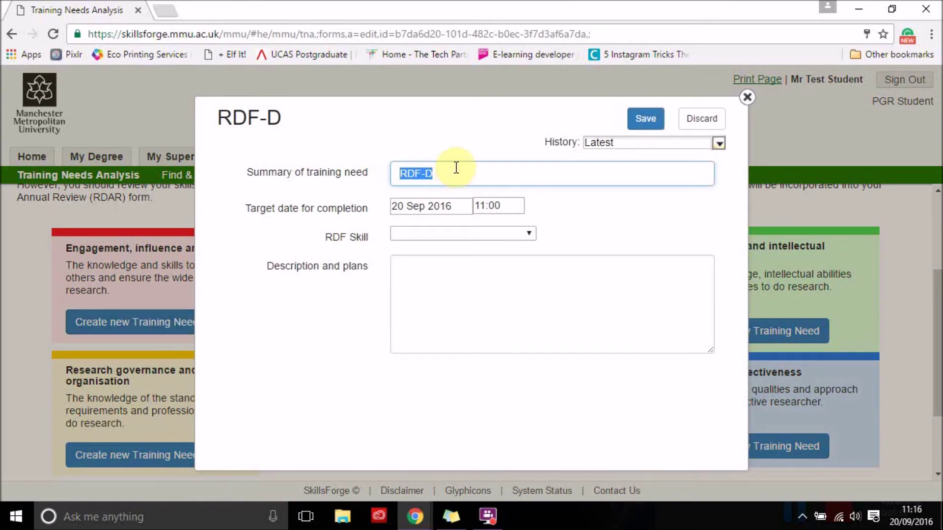
Set the RDF skill to Communication media and write a plan about researching social media for advertising research
{"action": "left_click", "coordinate": [523, 234]}
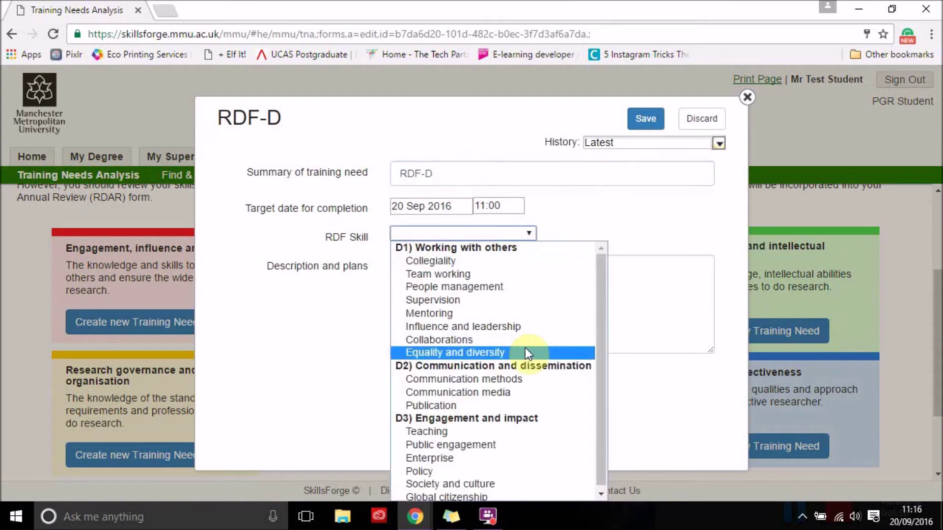
{"action": "scroll", "coordinate": [537, 352], "scroll_direction": "down", "scroll_amount": 1}
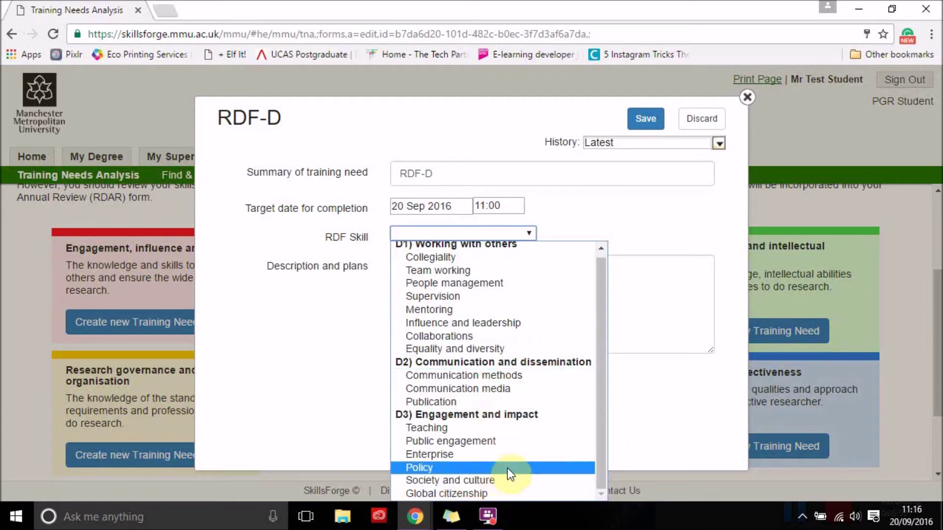
{"action": "left_click", "coordinate": [508, 387]}
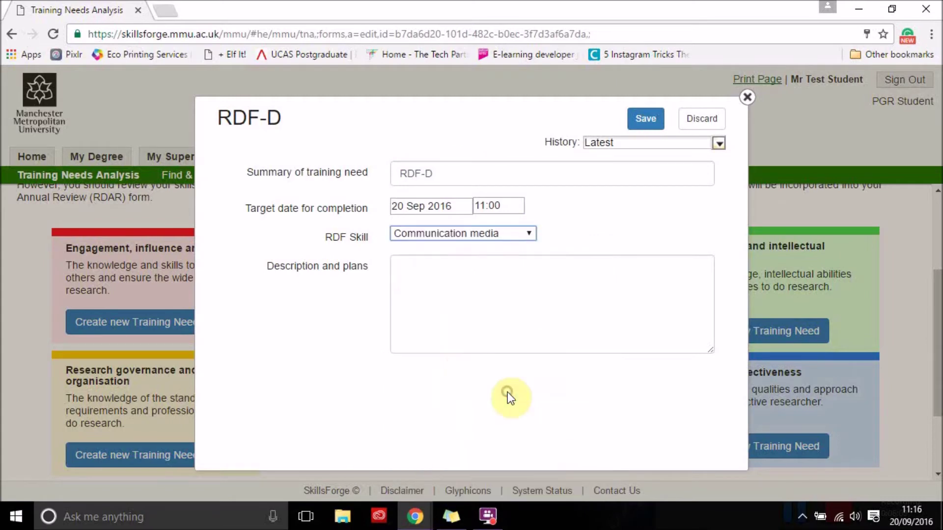
{"action": "left_click", "coordinate": [424, 273]}
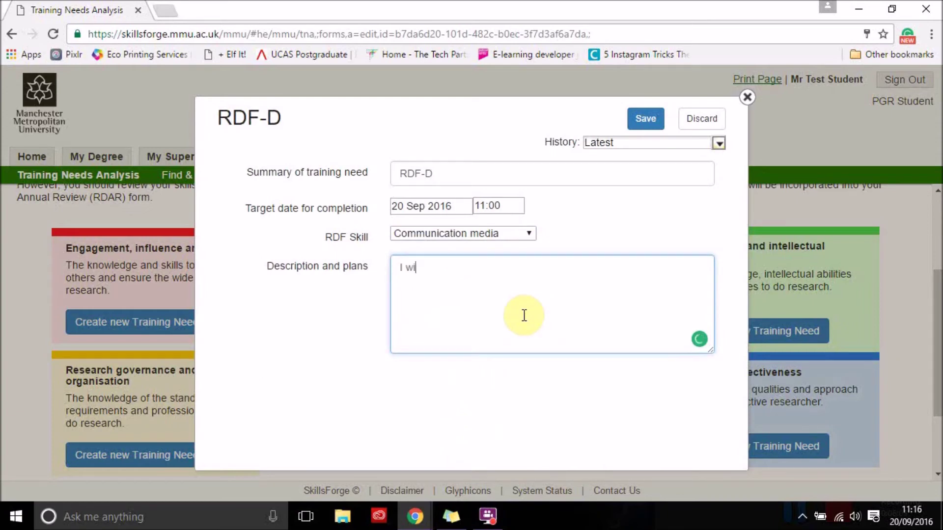
{"action": "type", "text": "I am going to research the usefulne"}
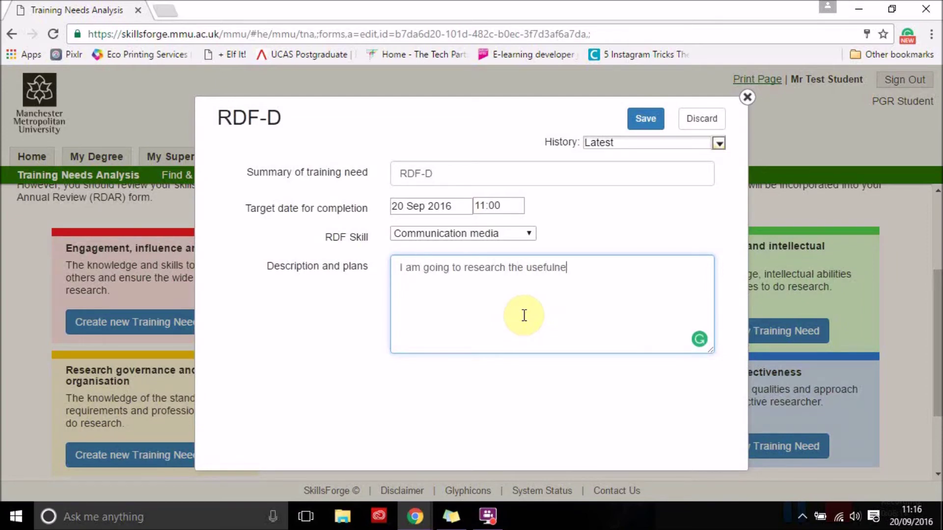
{"action": "type", "text": "ss of using social media to"}
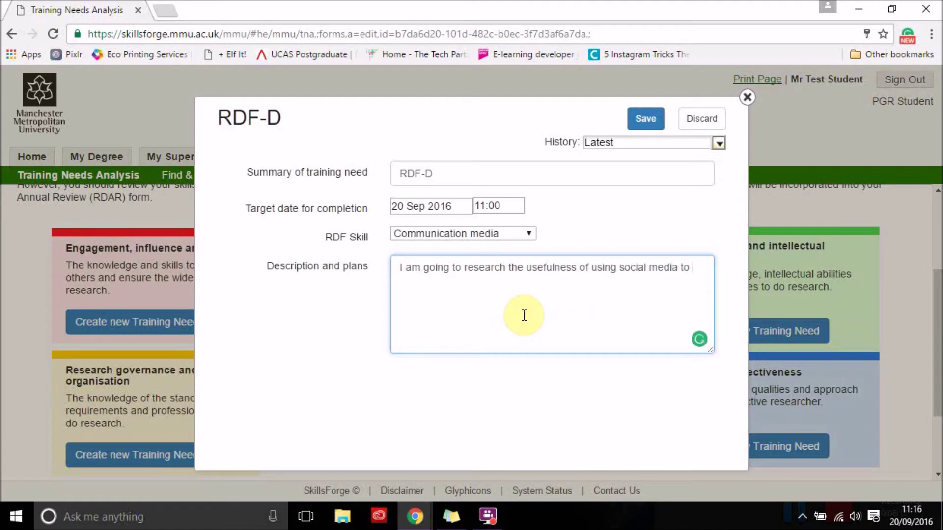
{"action": "type", "text": " adv"}
{"action": "type", "text": "ertise my "}
{"action": "type", "text": "research"}
Save the RDF-D Communication media training need and review the two entries in the Training Need table
{"action": "left_click", "coordinate": [645, 123]}
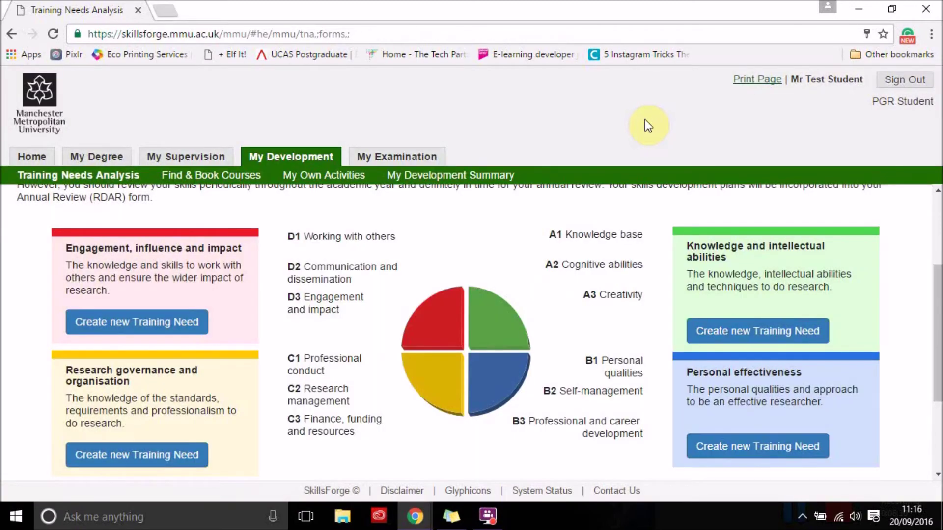
{"action": "scroll", "coordinate": [413, 317], "scroll_direction": "down", "scroll_amount": 3}
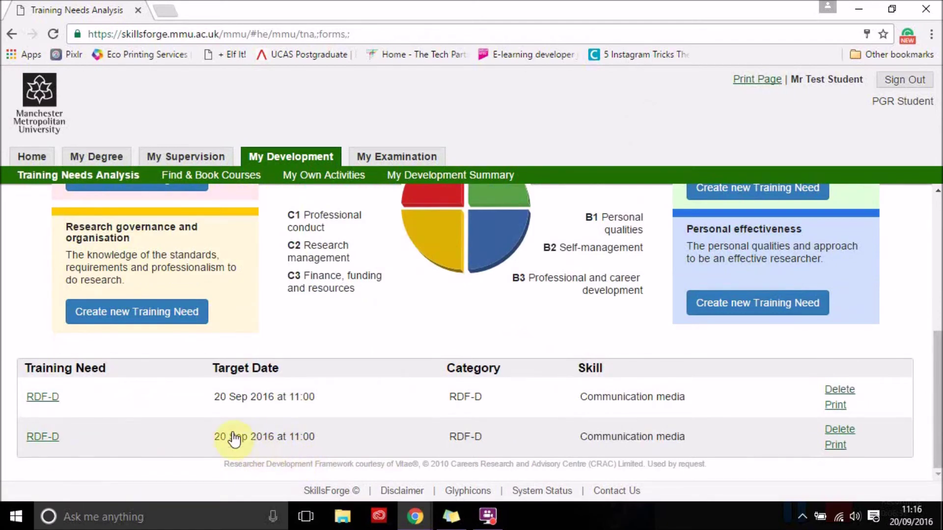
{"action": "left_click", "coordinate": [49, 396]}
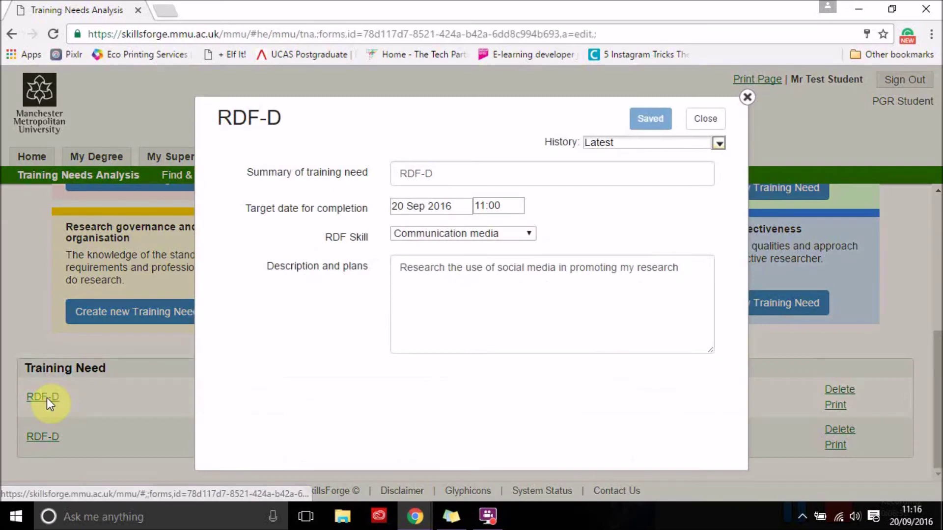
{"action": "left_click", "coordinate": [680, 268]}
{"action": "left_click_drag", "start_coordinate": [568, 272], "coordinate": [385, 267]}
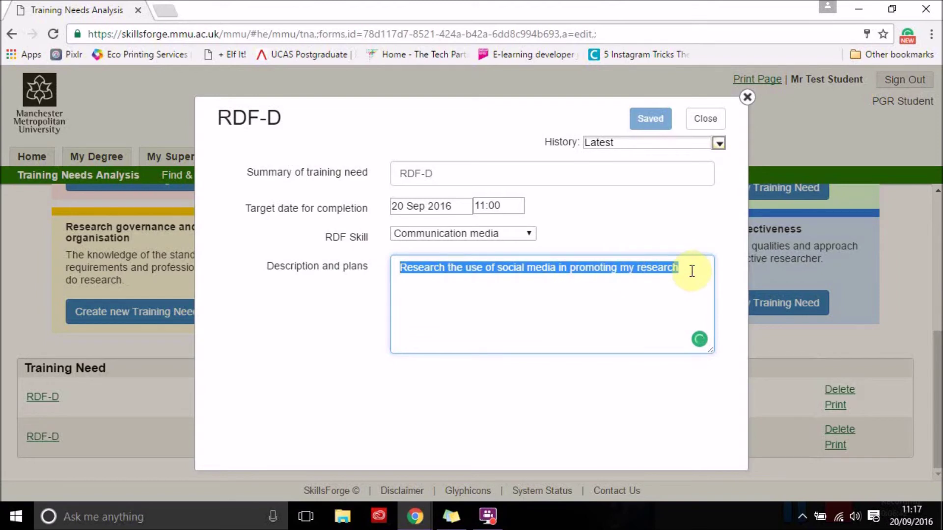
{"action": "left_click", "coordinate": [747, 97]}
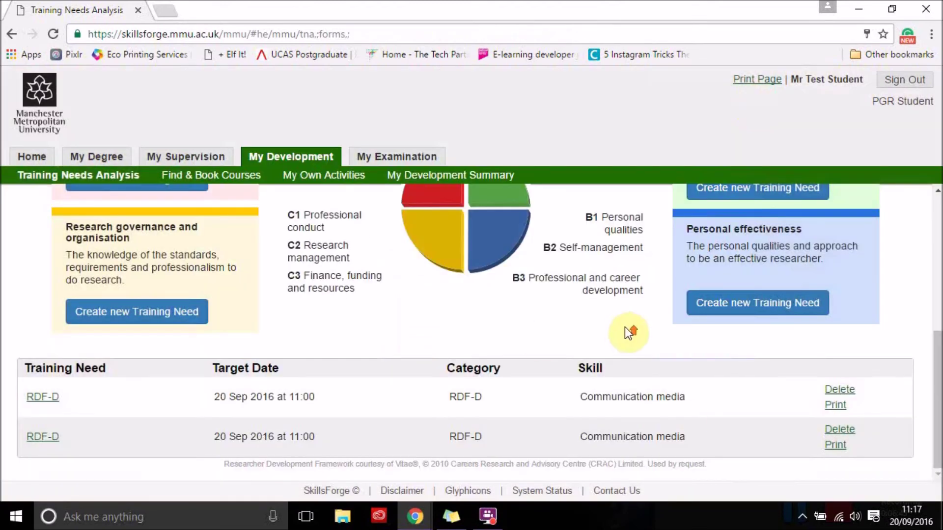
{"action": "scroll", "coordinate": [625, 327], "scroll_direction": "up", "scroll_amount": 6}
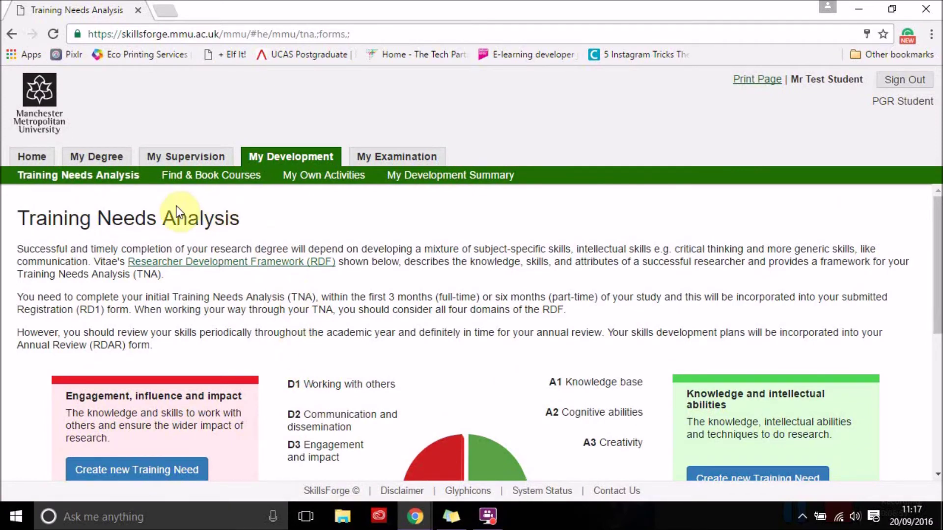
{"action": "left_click", "coordinate": [198, 178]}
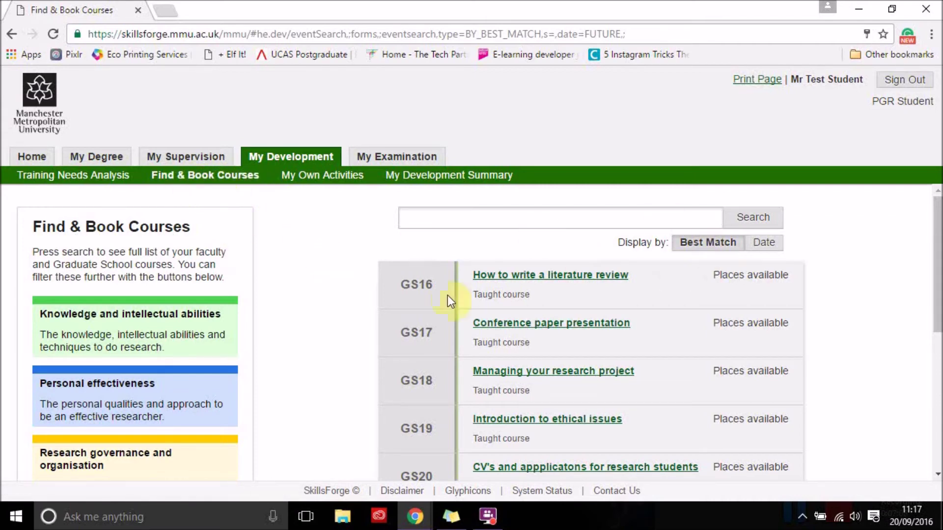
{"action": "scroll", "coordinate": [862, 334], "scroll_direction": "down", "scroll_amount": 6}
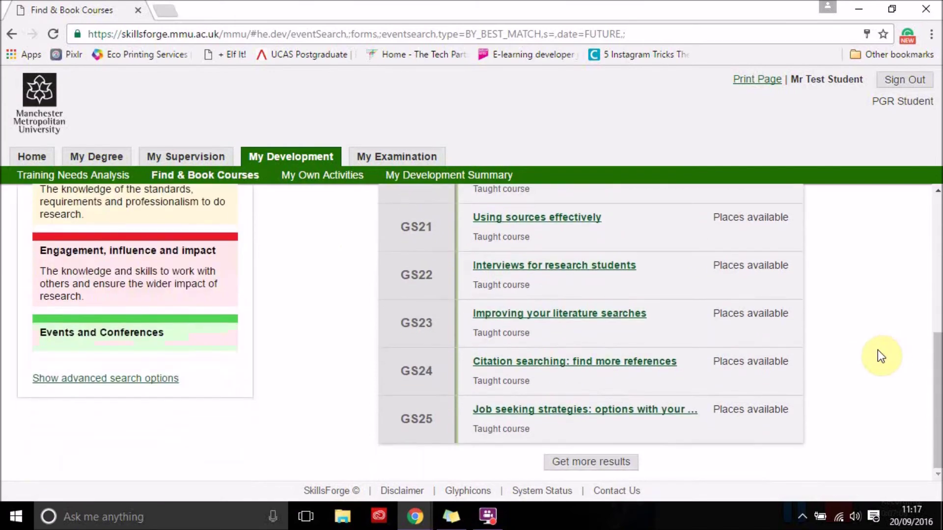
{"action": "scroll", "coordinate": [869, 344], "scroll_direction": "up", "scroll_amount": 3}
{"action": "scroll", "coordinate": [865, 366], "scroll_direction": "up", "scroll_amount": 3}
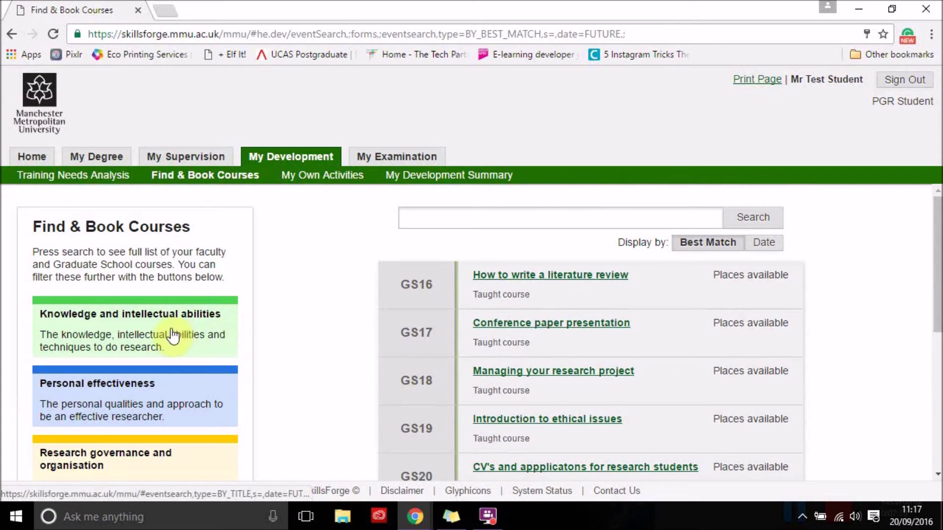
{"action": "scroll", "coordinate": [162, 359], "scroll_direction": "down", "scroll_amount": 3}
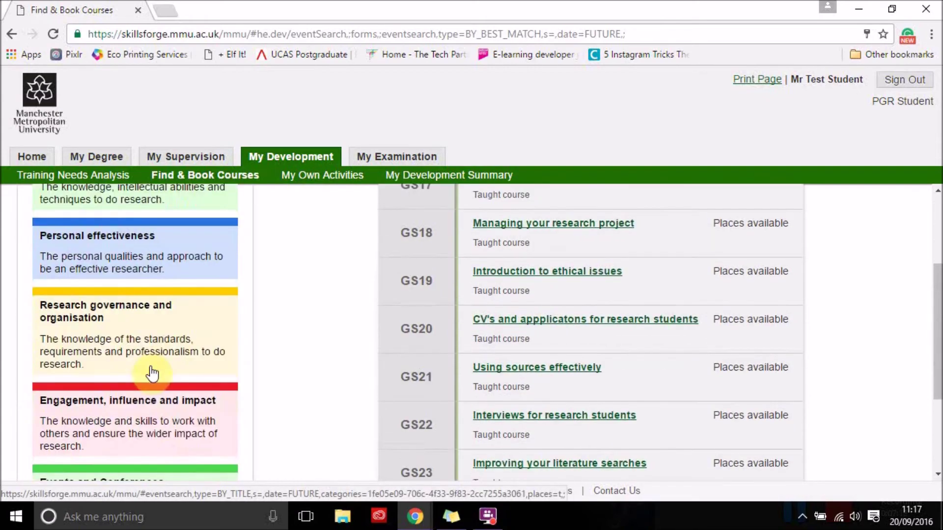
{"action": "scroll", "coordinate": [147, 427], "scroll_direction": "up", "scroll_amount": 3}
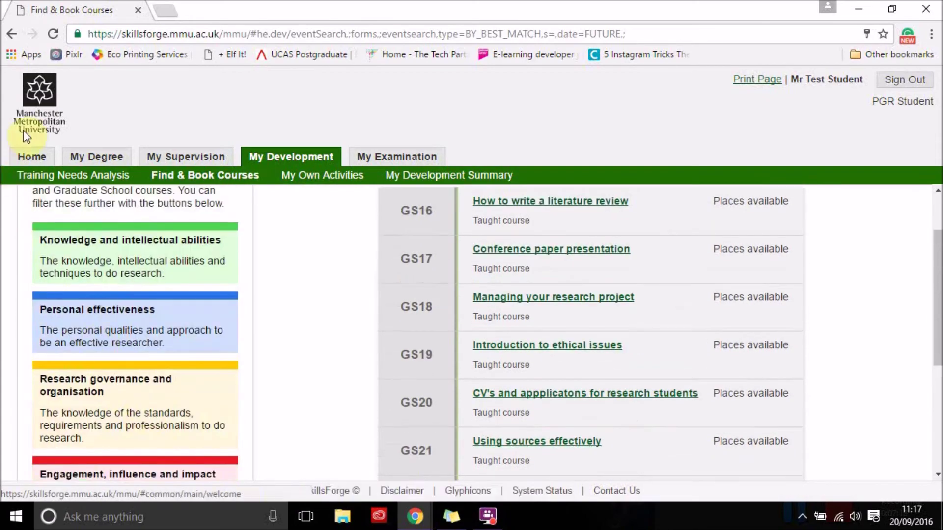
{"action": "left_click", "coordinate": [51, 179]}
{"action": "scroll", "coordinate": [567, 363], "scroll_direction": "down", "scroll_amount": 3}
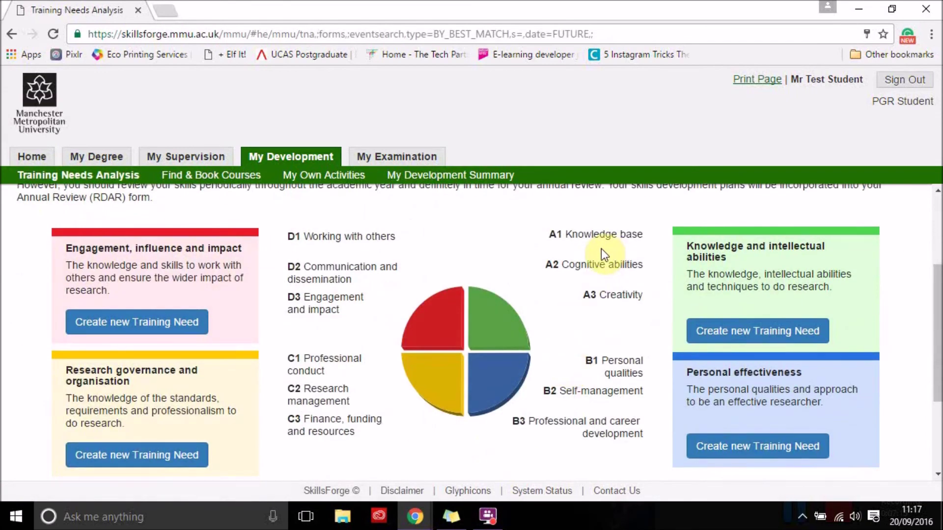
Browse Find & Book Courses filtered to Knowledge and intellectual abilities, then open My Own Activities
{"action": "left_click", "coordinate": [215, 176]}
{"action": "left_click", "coordinate": [119, 324]}
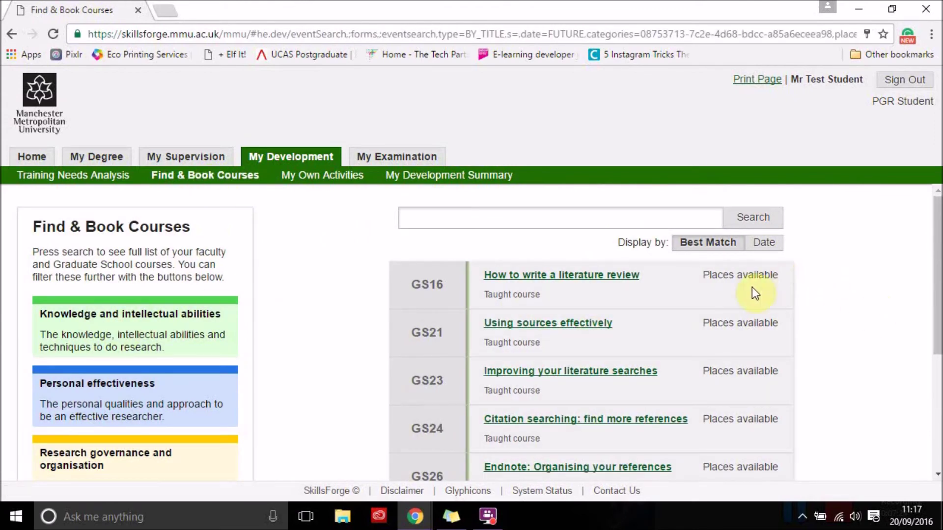
{"action": "scroll", "coordinate": [897, 344], "scroll_direction": "down", "scroll_amount": 1}
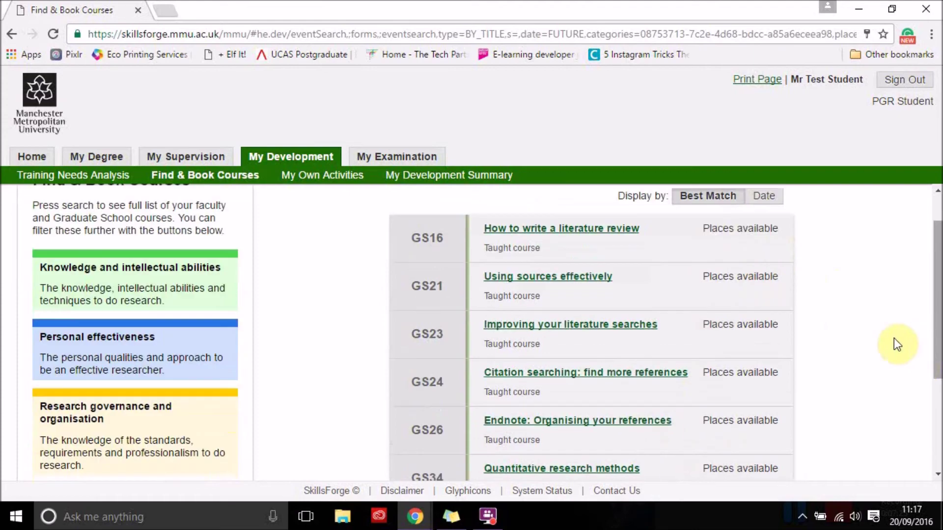
{"action": "scroll", "coordinate": [894, 338], "scroll_direction": "down", "scroll_amount": 4}
{"action": "scroll", "coordinate": [894, 337], "scroll_direction": "up", "scroll_amount": 3}
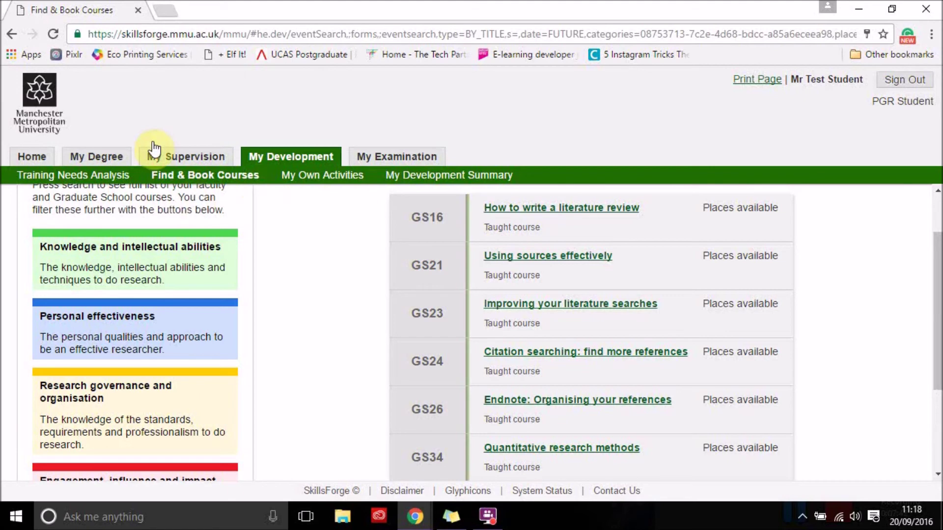
{"action": "left_click", "coordinate": [312, 183]}
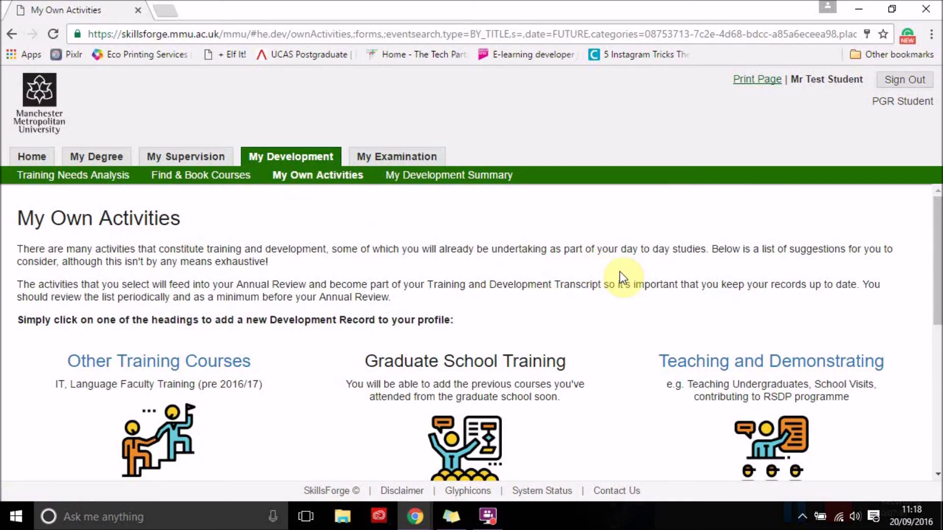
Create a new Other Activity development record dated 20 Sep 2016 11:00
{"action": "scroll", "coordinate": [620, 273], "scroll_direction": "down", "scroll_amount": 3}
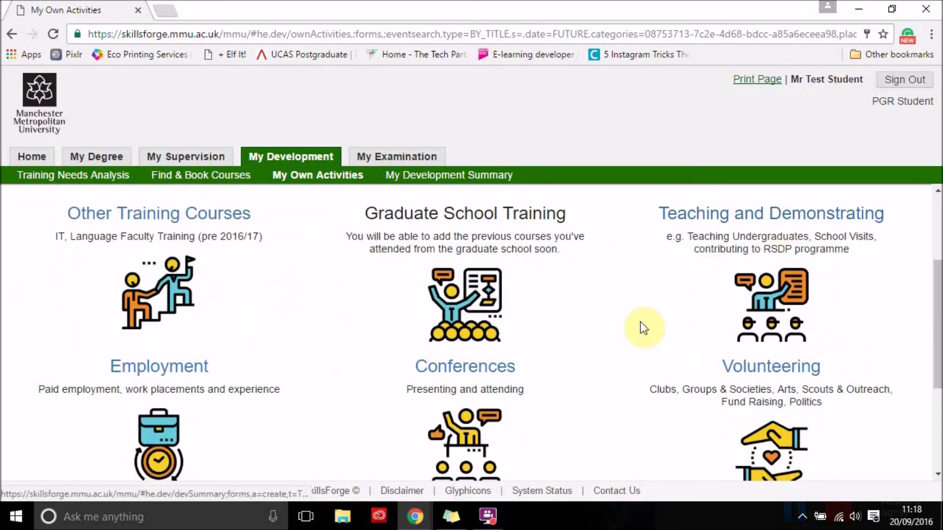
{"action": "scroll", "coordinate": [642, 330], "scroll_direction": "down", "scroll_amount": 3}
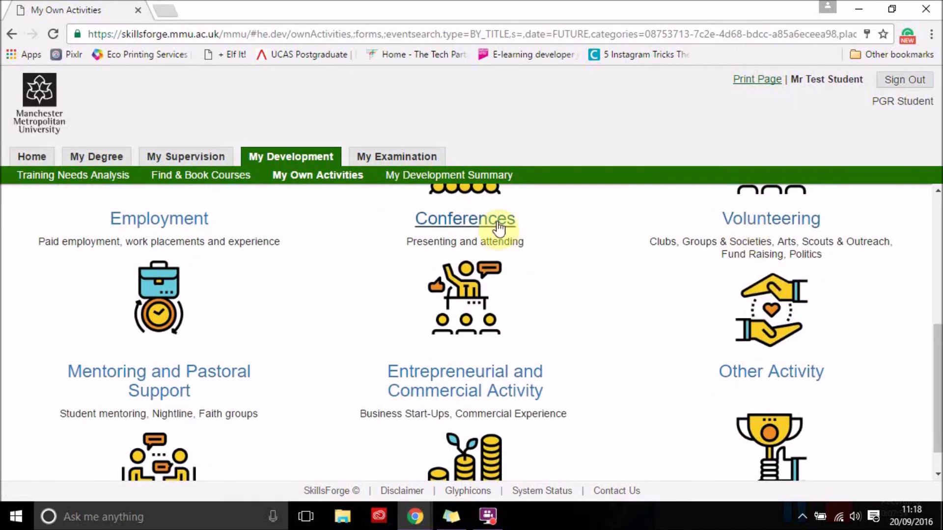
{"action": "scroll", "coordinate": [612, 340], "scroll_direction": "down", "scroll_amount": 1}
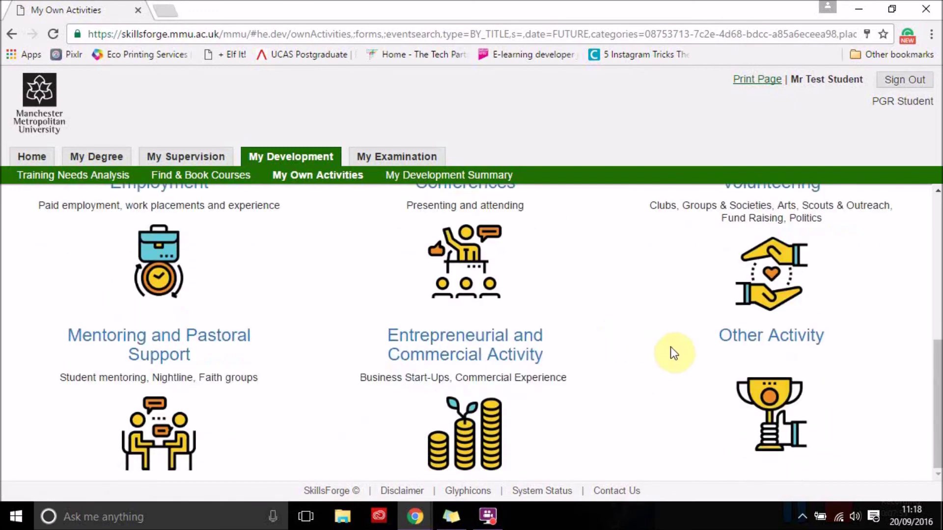
{"action": "left_click", "coordinate": [783, 337]}
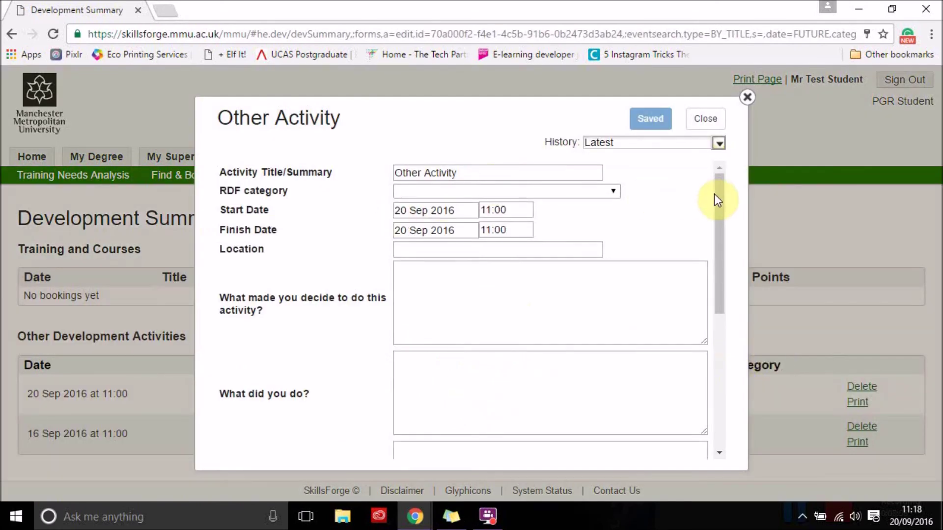
Set RDF category B: Personal effectiveness and visit the Location and three reflection boxes
{"action": "left_click", "coordinate": [615, 191]}
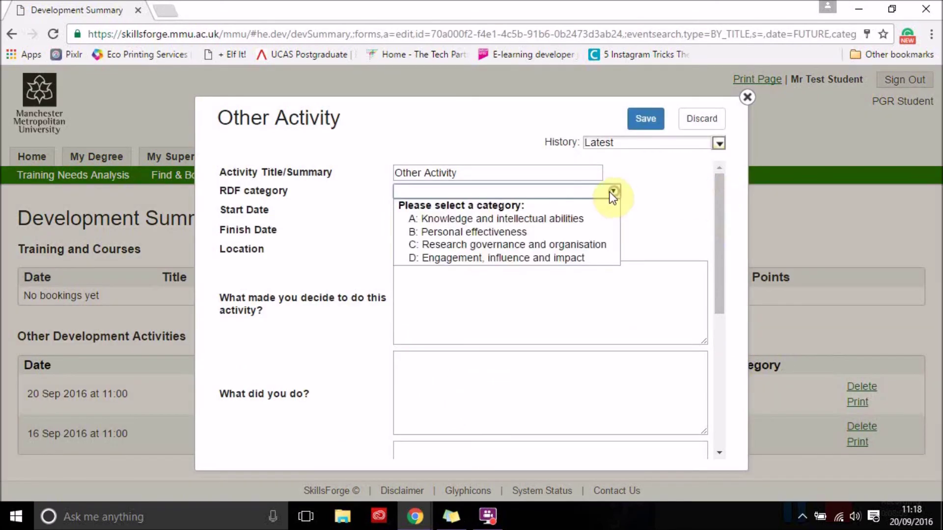
{"action": "left_click", "coordinate": [470, 231]}
{"action": "left_click", "coordinate": [426, 254]}
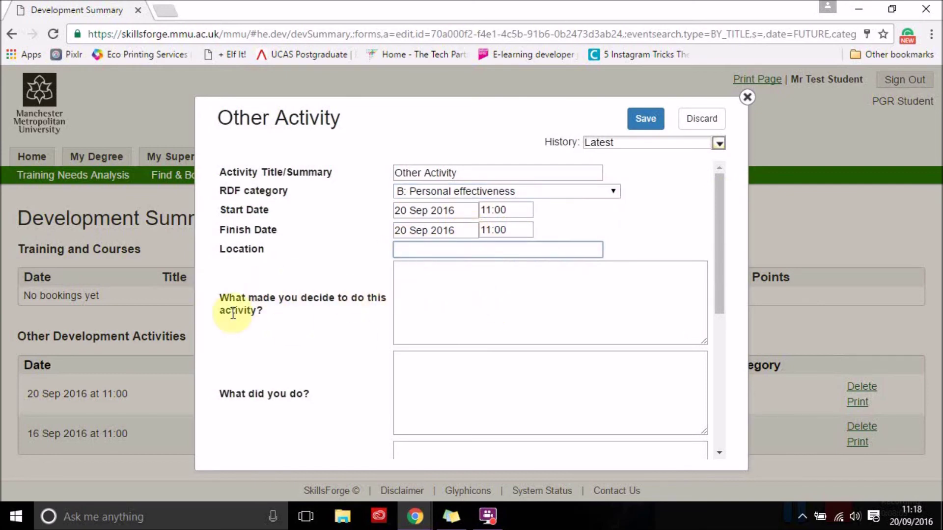
{"action": "scroll", "coordinate": [523, 321], "scroll_direction": "down", "scroll_amount": 3}
{"action": "left_click", "coordinate": [453, 247]}
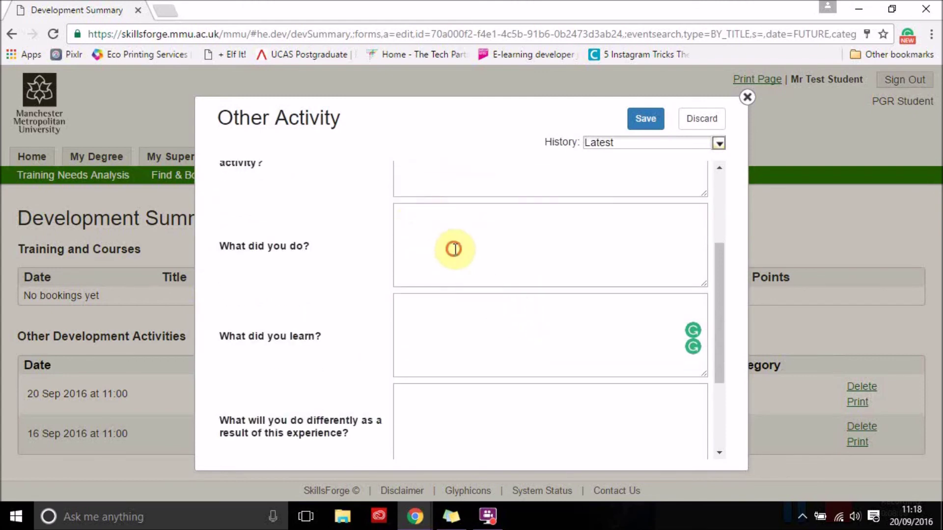
{"action": "left_click", "coordinate": [412, 331]}
{"action": "scroll", "coordinate": [465, 394], "scroll_direction": "down", "scroll_amount": 2}
{"action": "left_click", "coordinate": [458, 355]}
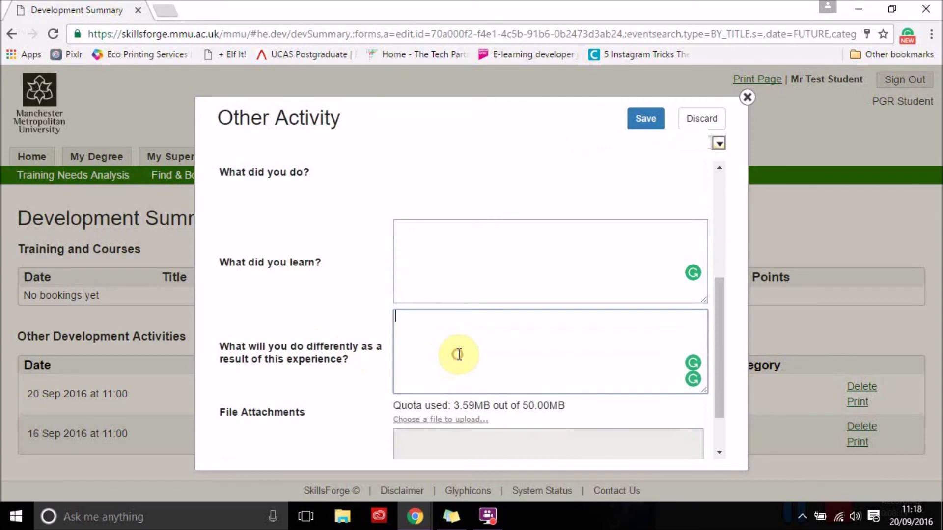
{"action": "scroll", "coordinate": [518, 353], "scroll_direction": "down", "scroll_amount": 2}
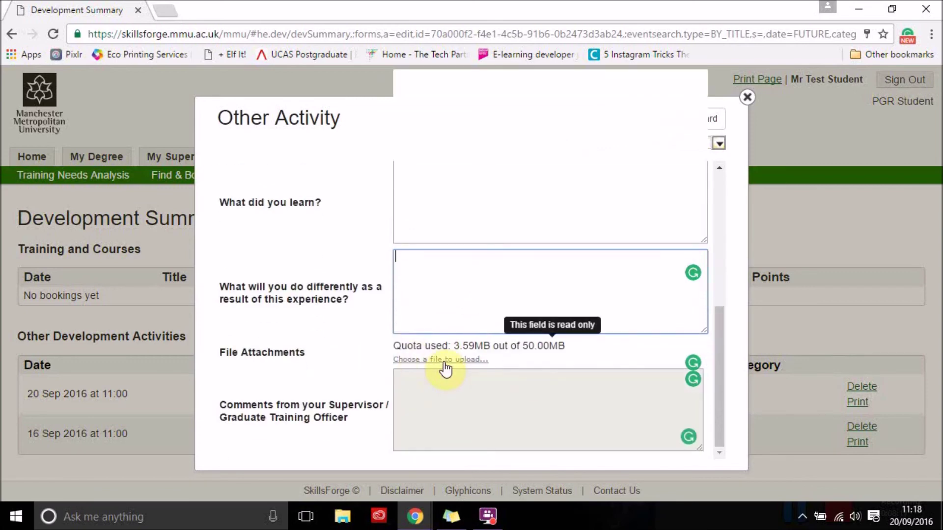
Close the Other Activity form and confirm Delete to discard the unsaved record
{"action": "left_click", "coordinate": [362, 196]}
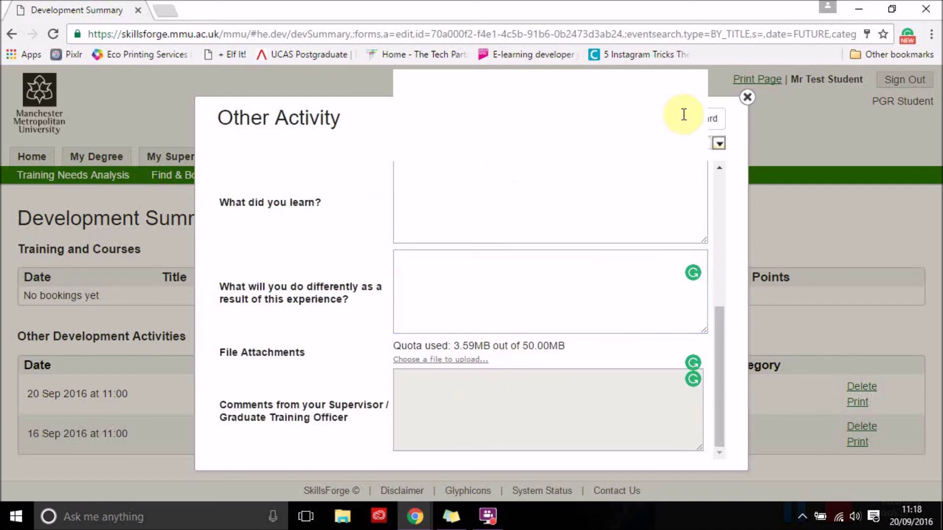
{"action": "left_click", "coordinate": [747, 99]}
{"action": "left_click", "coordinate": [436, 301]}
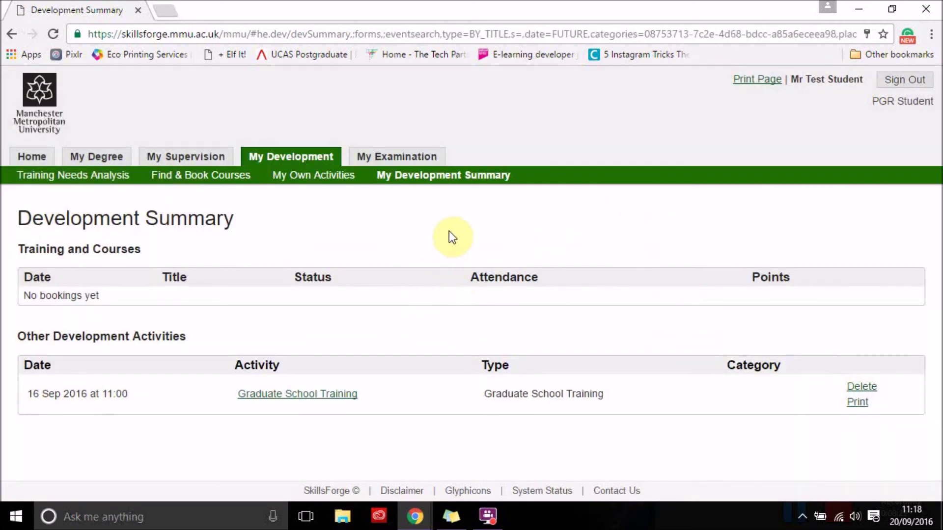
Cycle through the My Development sub-tabs, then open the Approval of Examiners (RD6) page
{"action": "left_click", "coordinate": [315, 180]}
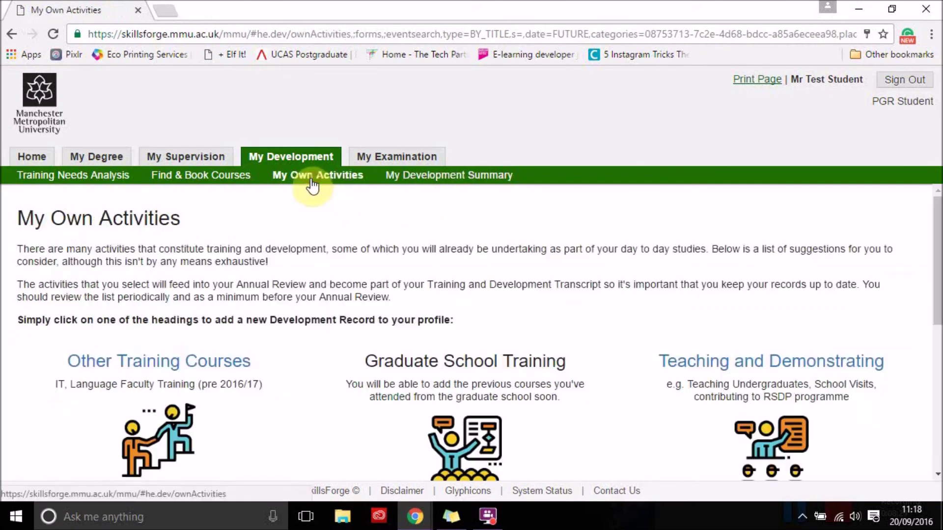
{"action": "left_click", "coordinate": [433, 182]}
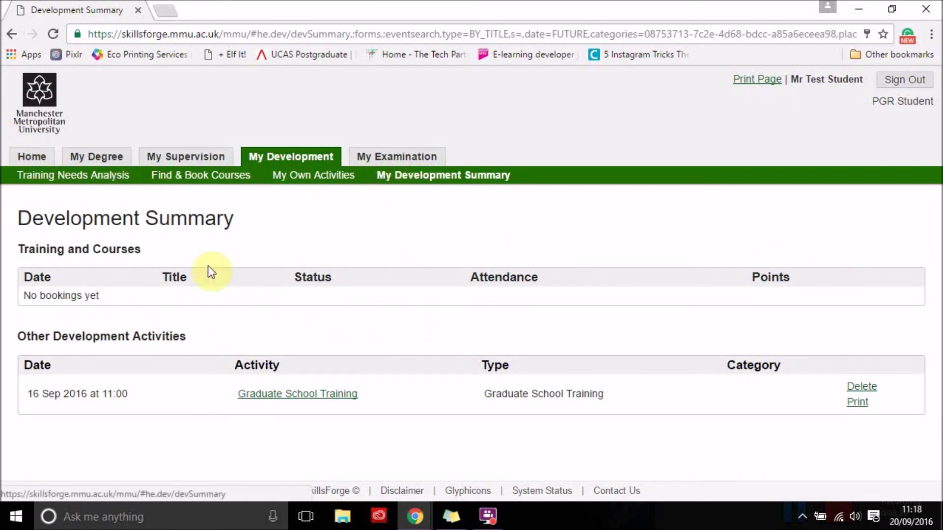
{"action": "left_click", "coordinate": [70, 181]}
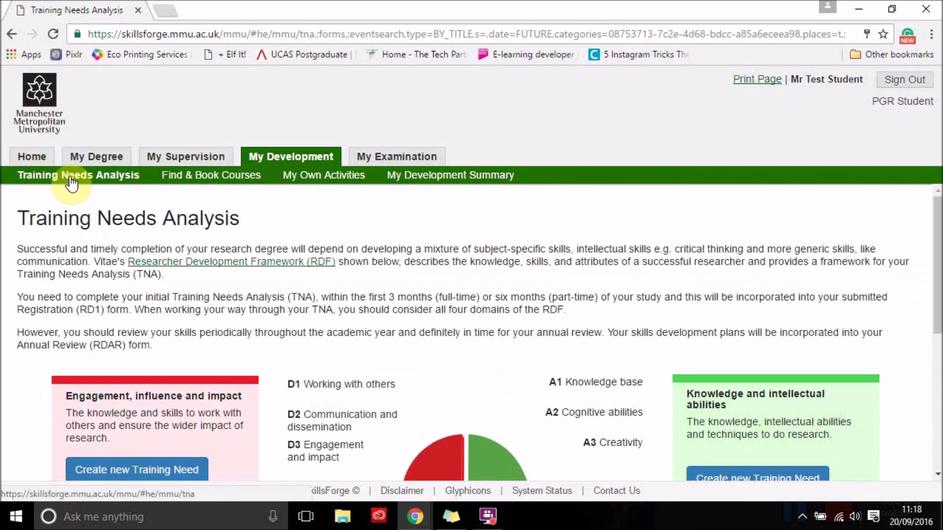
{"action": "left_click", "coordinate": [231, 190]}
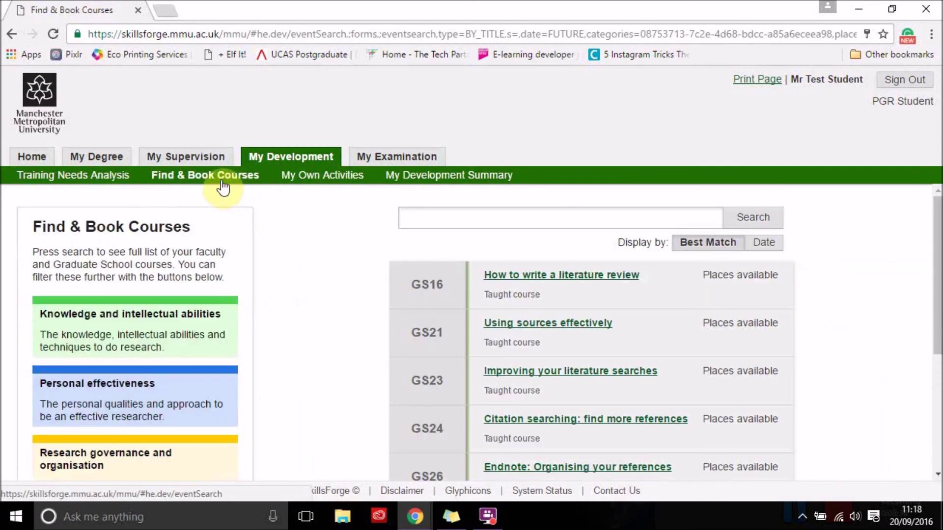
{"action": "left_click", "coordinate": [310, 187]}
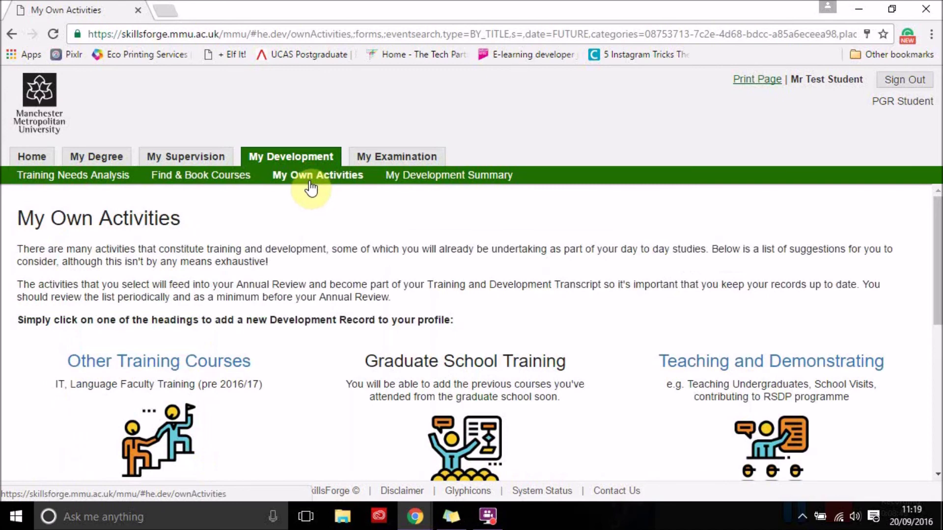
{"action": "left_click", "coordinate": [423, 185]}
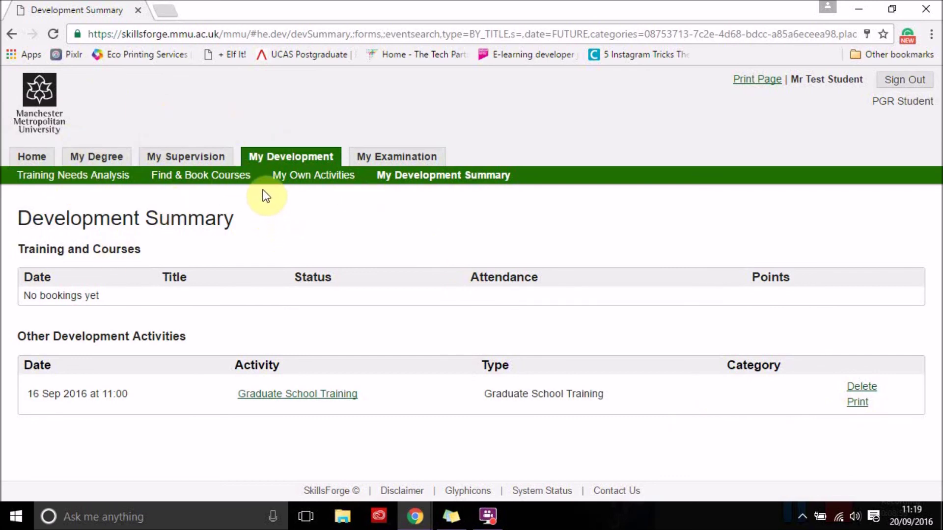
{"action": "left_click", "coordinate": [391, 156]}
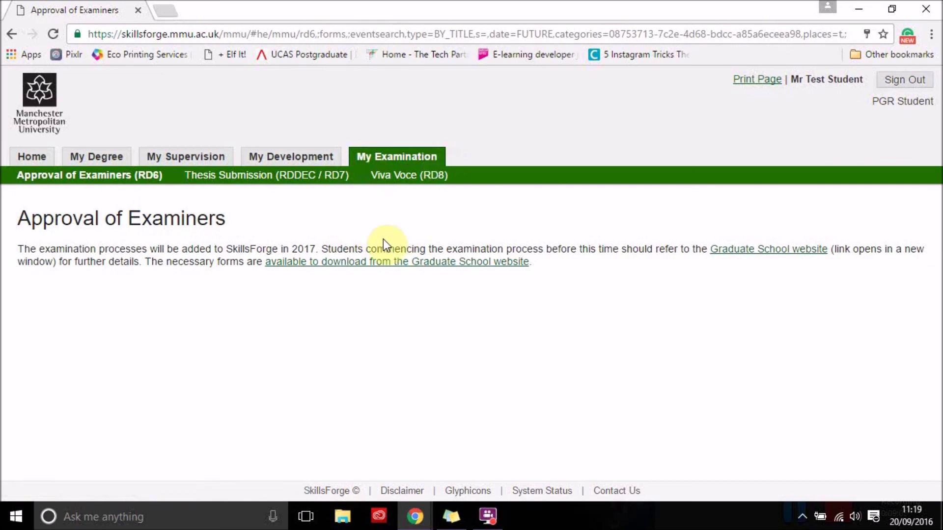
View the Thesis Submission (RDDEC / RD7) page, then the Viva Voce (RD8) page
{"action": "left_click", "coordinate": [263, 178]}
{"action": "left_click", "coordinate": [394, 185]}
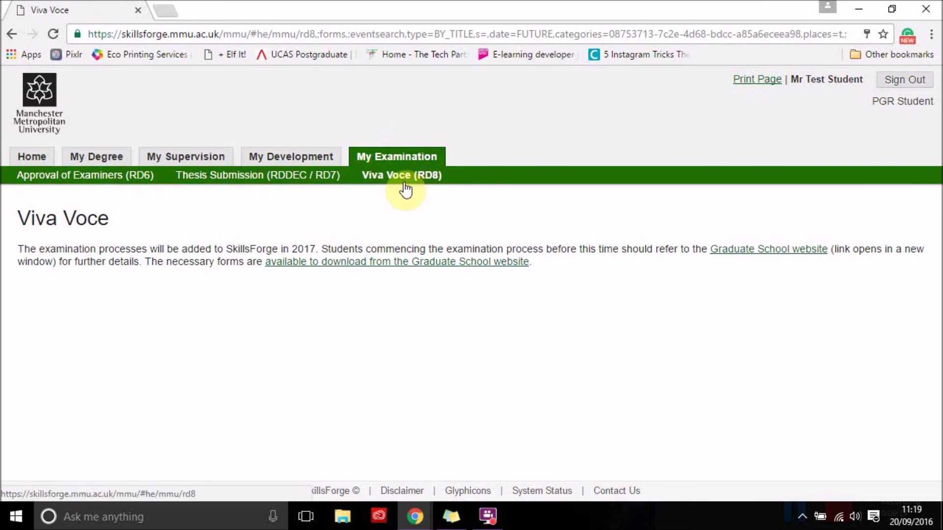
Go Home to the Welcome to SkillsForge page with milestones and forms requiring signatures
{"action": "left_click", "coordinate": [32, 159]}
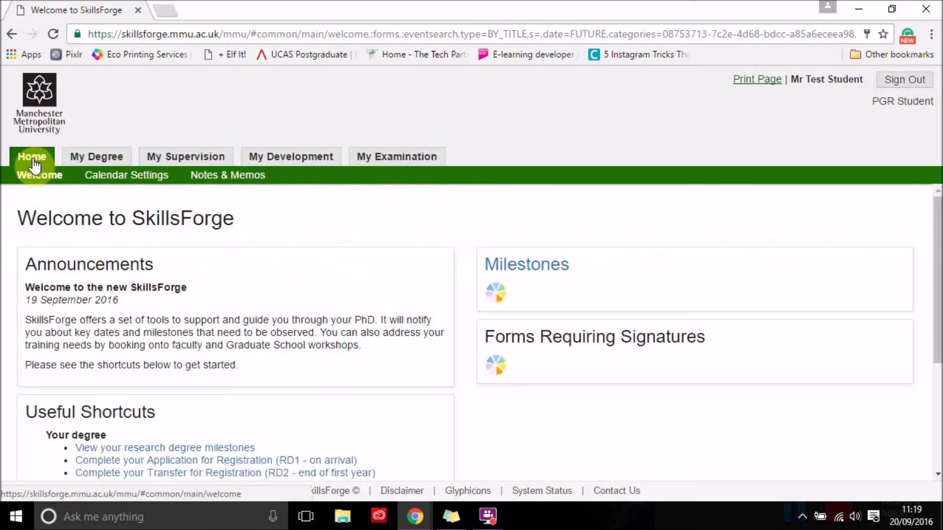